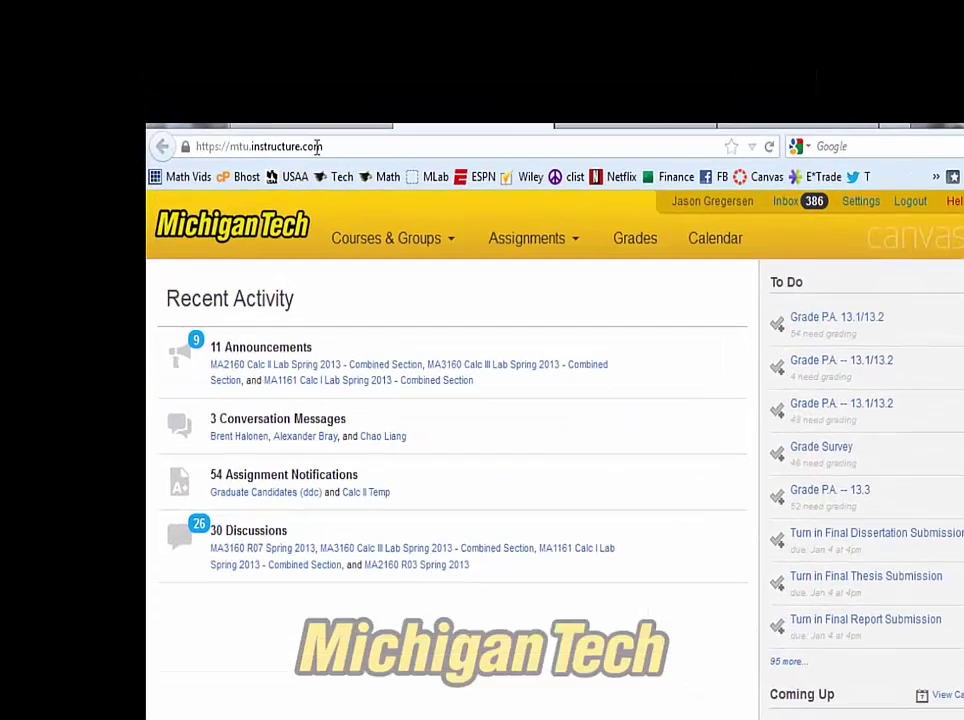
Go to mtu.edu and follow Current Students' Canvas link back to the Canvas dashboard.
{"action": "left_click_drag", "start_coordinate": [283, 129], "coordinate": [271, 130]}
{"action": "left_click_drag", "start_coordinate": [327, 158], "coordinate": [245, 160]}
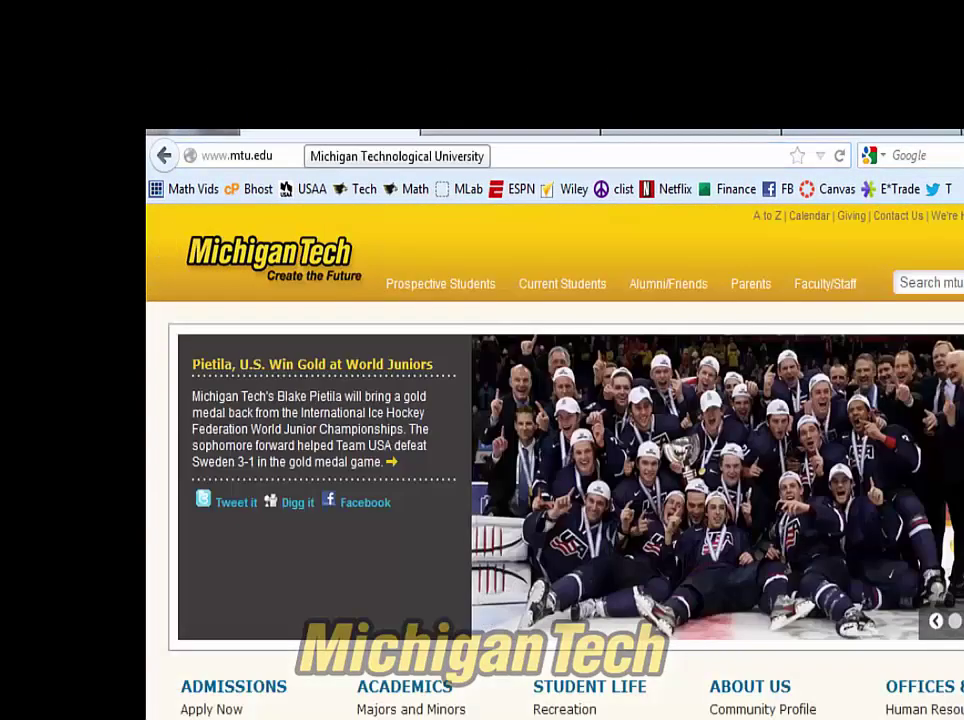
{"action": "left_click", "coordinate": [538, 285]}
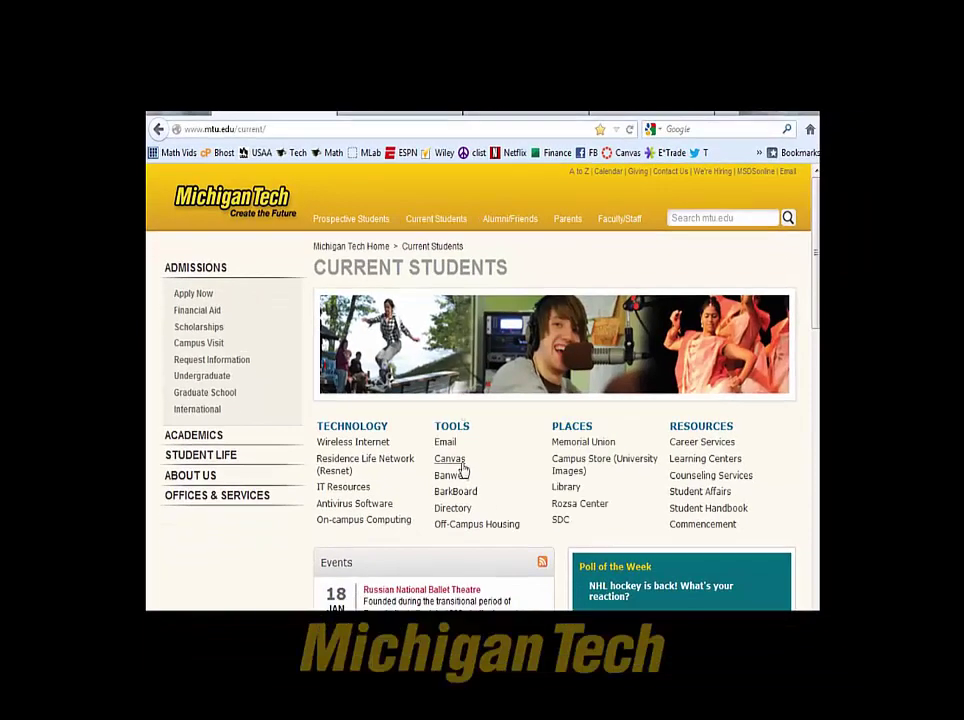
{"action": "left_click", "coordinate": [450, 459]}
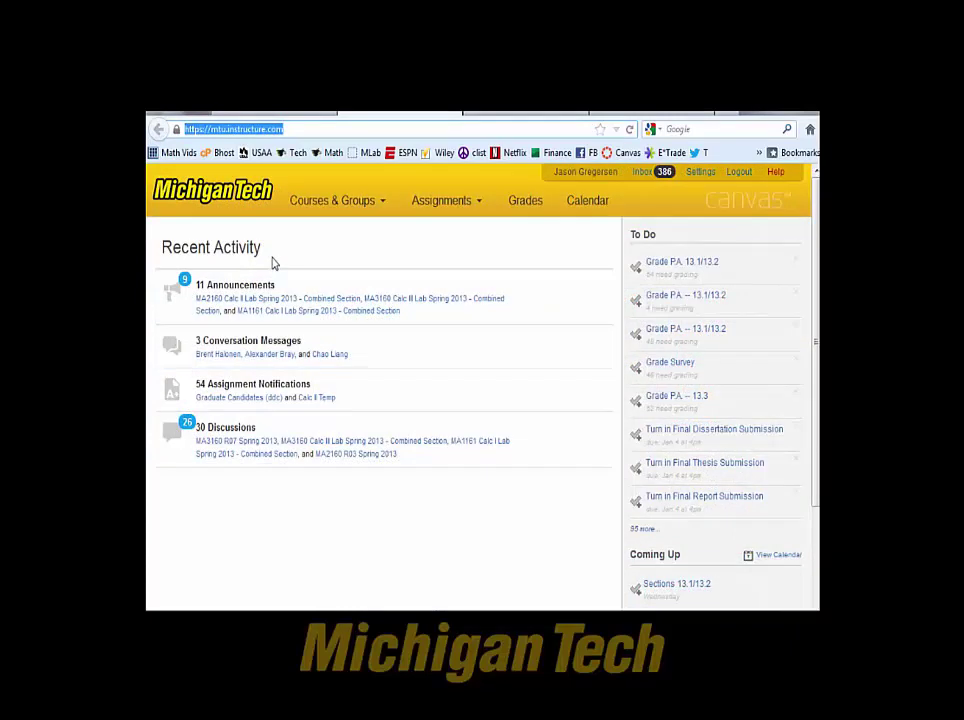
Look over the Notification Preferences in account Settings, then go to the Inbox.
{"action": "left_click", "coordinate": [702, 173]}
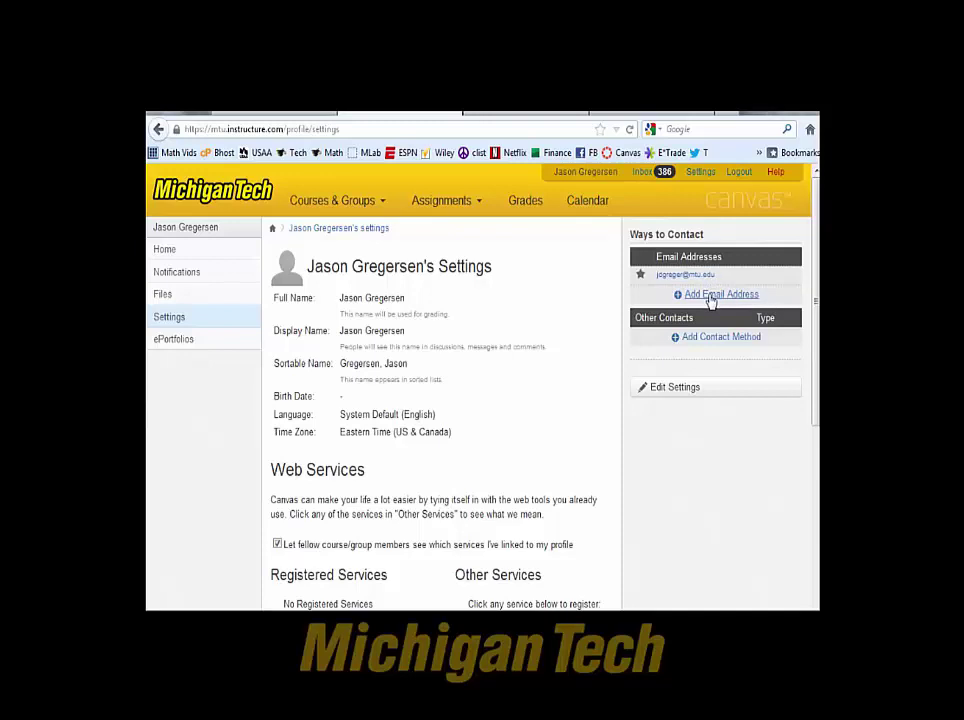
{"action": "left_click", "coordinate": [178, 272]}
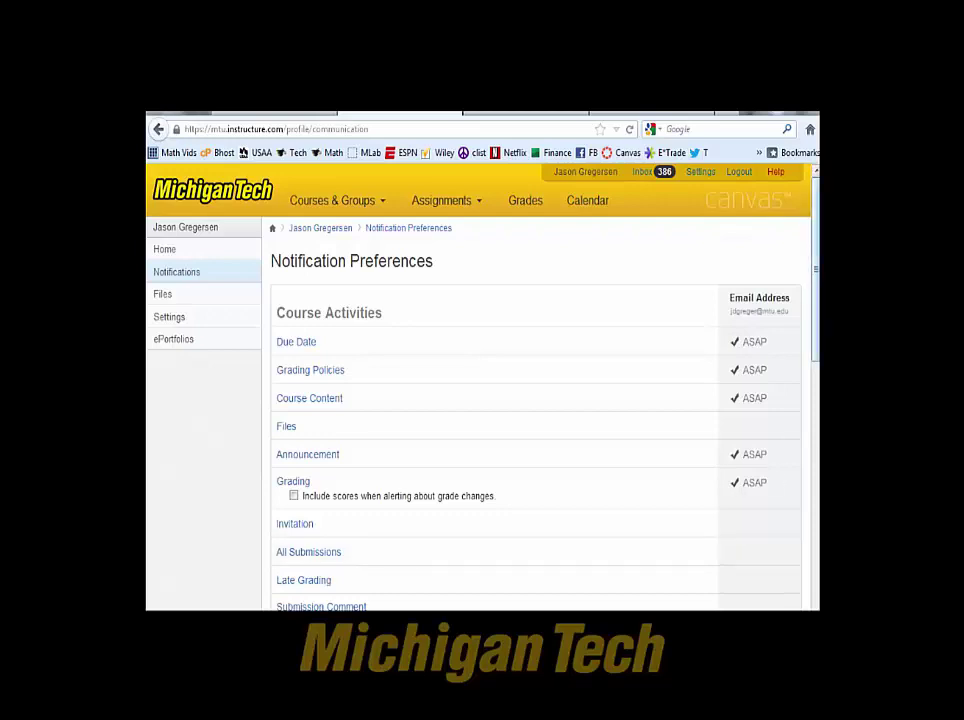
{"action": "scroll", "coordinate": [480, 390], "scroll_direction": "down", "scroll_amount": 5}
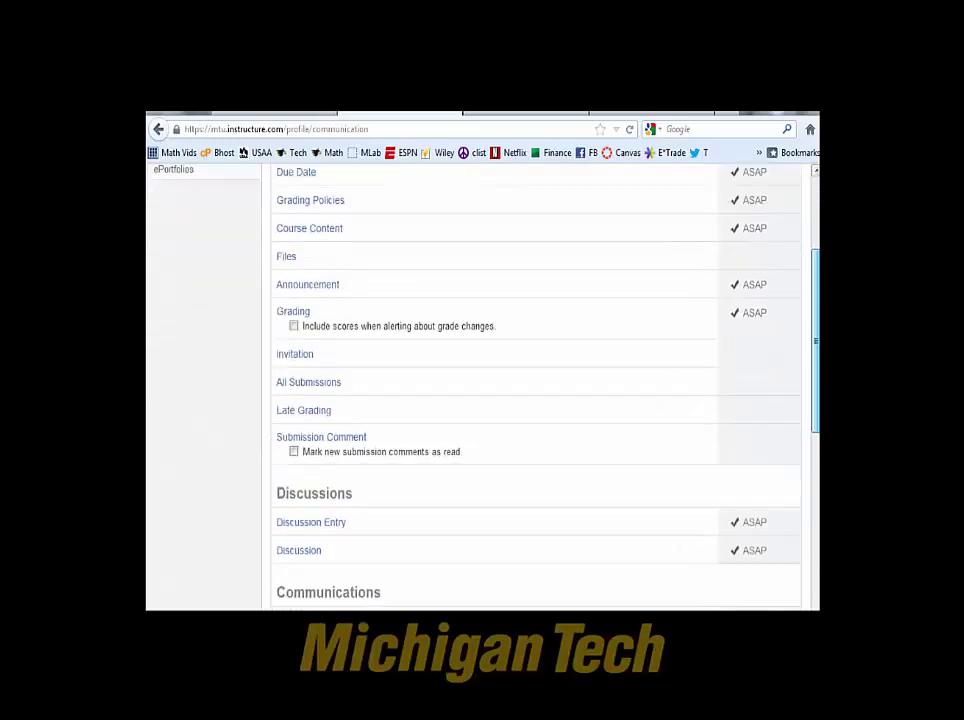
{"action": "scroll", "coordinate": [480, 390], "scroll_direction": "up", "scroll_amount": 4}
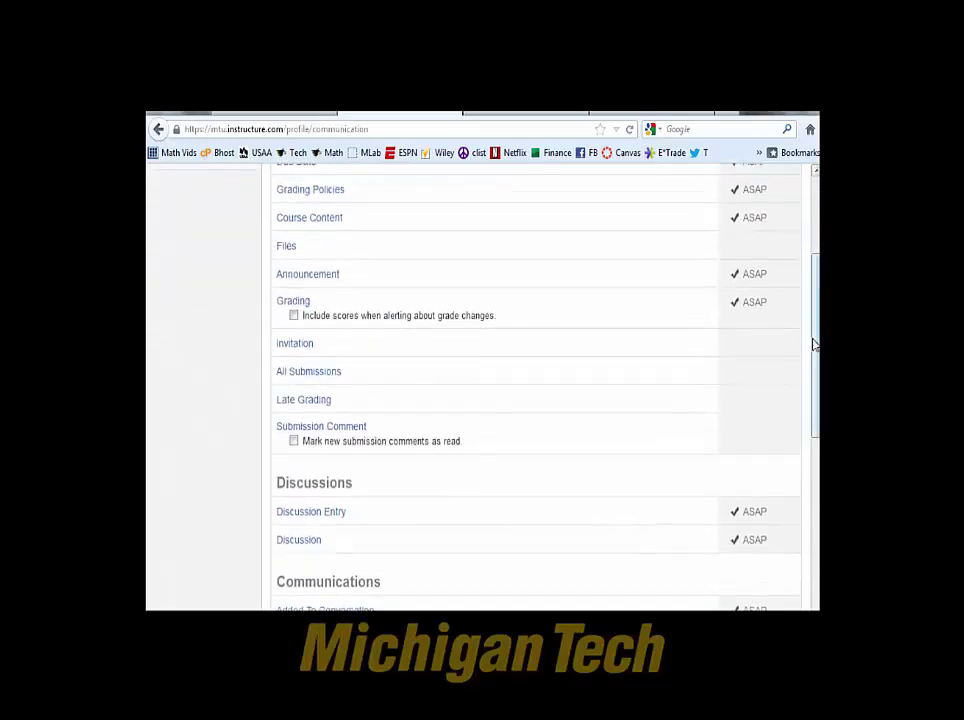
{"action": "scroll", "coordinate": [480, 390], "scroll_direction": "up", "scroll_amount": 2}
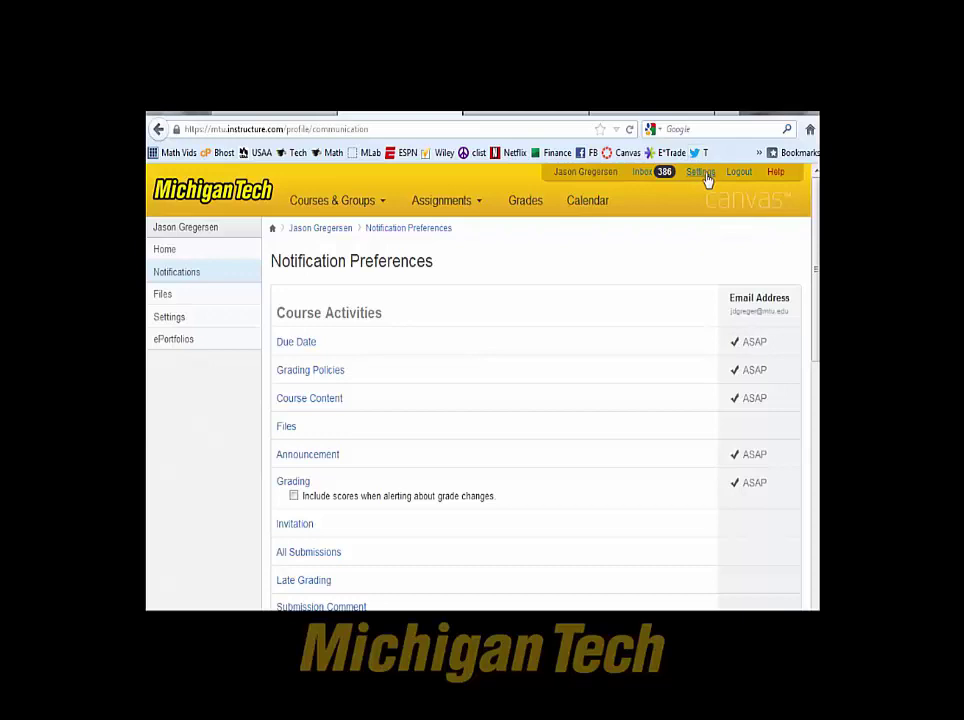
{"action": "left_click", "coordinate": [642, 175]}
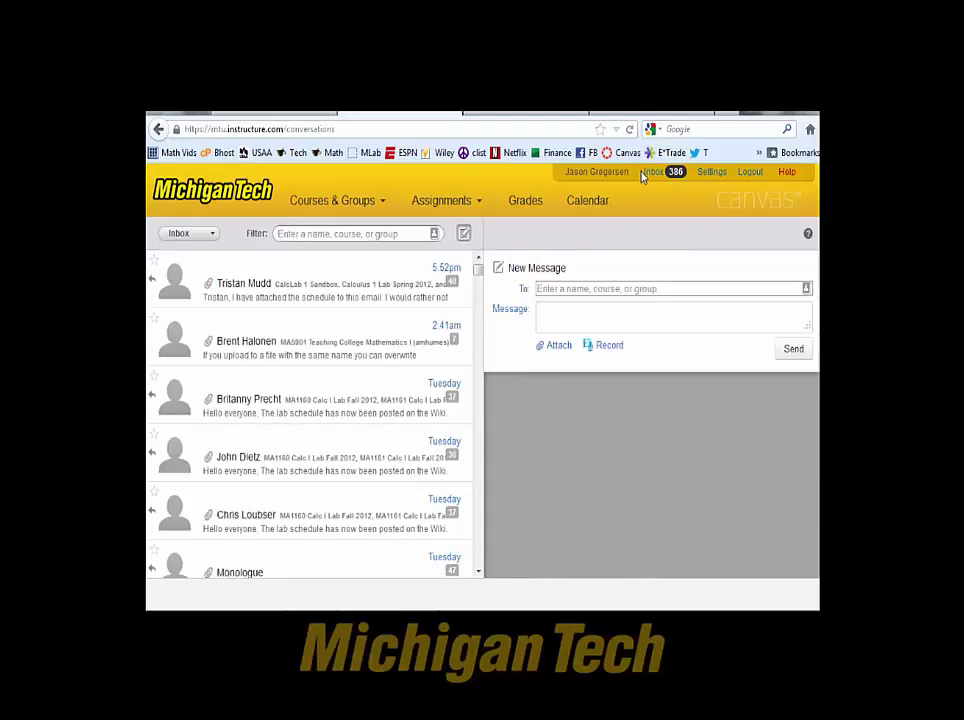
Start a new message addressed to the Calc 2 Course Coordinator.
{"action": "left_click", "coordinate": [320, 300]}
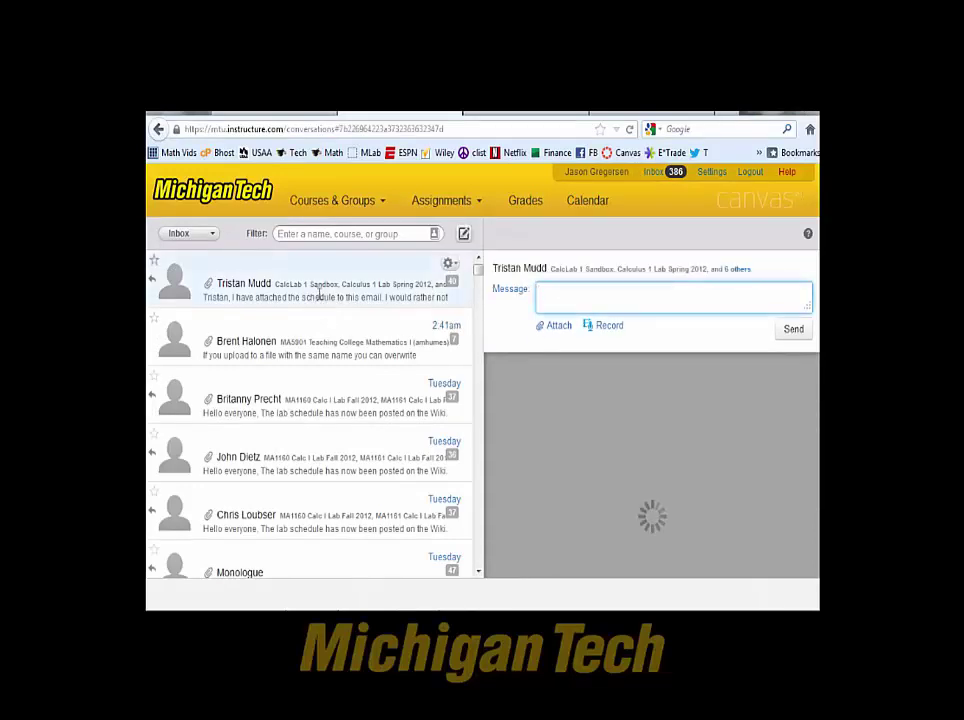
{"action": "mouse_move", "coordinate": [816, 368]}
{"action": "left_mouse_down"}
{"action": "mouse_move", "coordinate": [816, 388]}
{"action": "mouse_move", "coordinate": [816, 372]}
{"action": "left_mouse_up"}
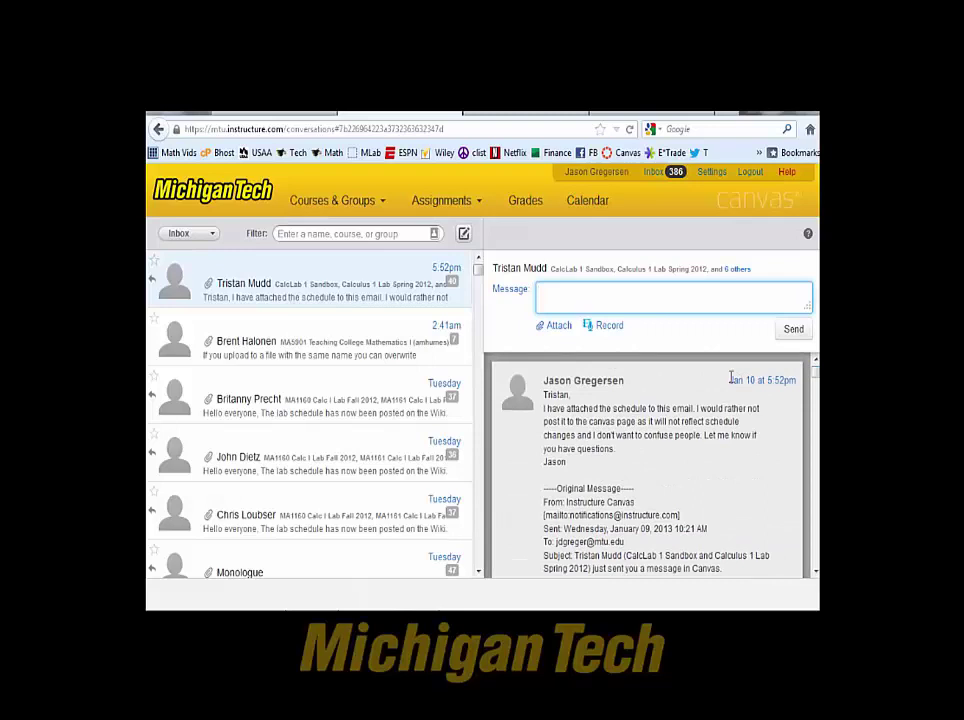
{"action": "left_click", "coordinate": [465, 234]}
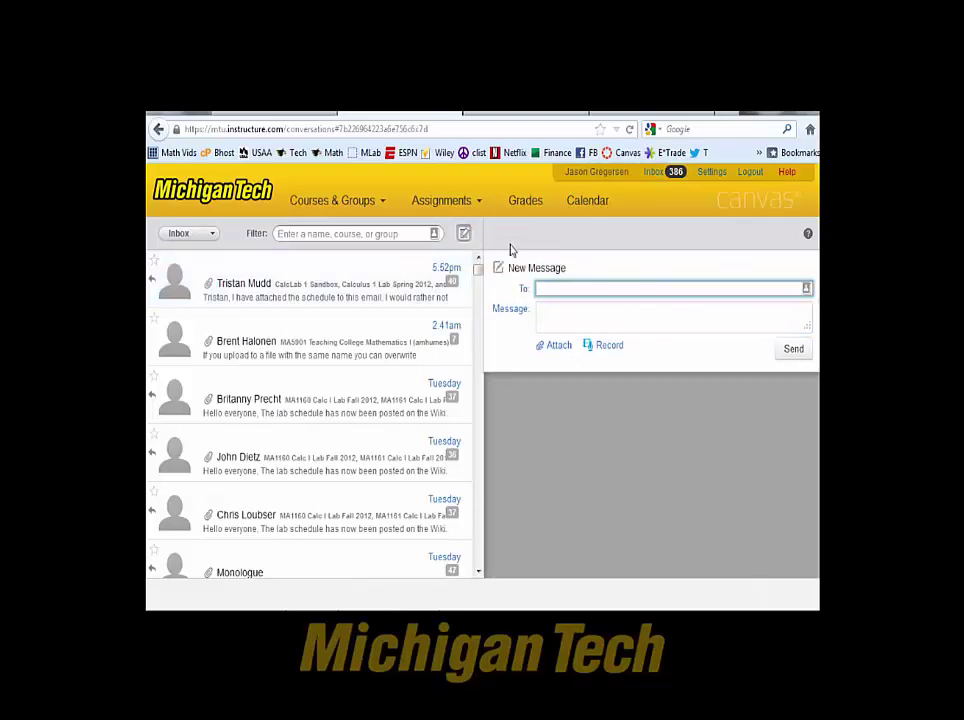
{"action": "type", "text": "calc 2"}
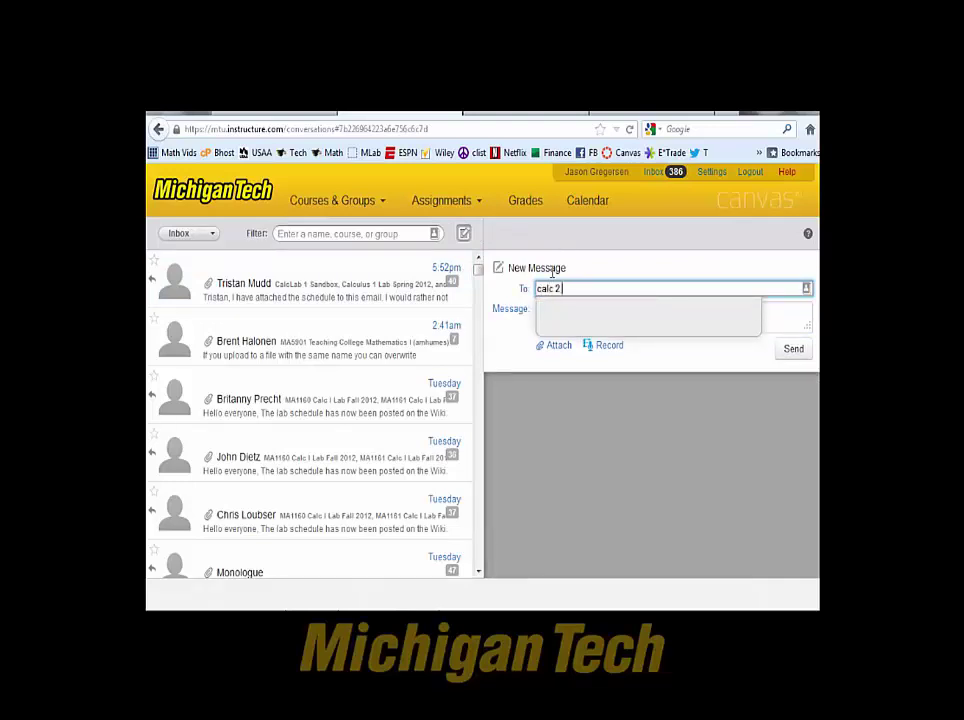
{"action": "left_click", "coordinate": [620, 452]}
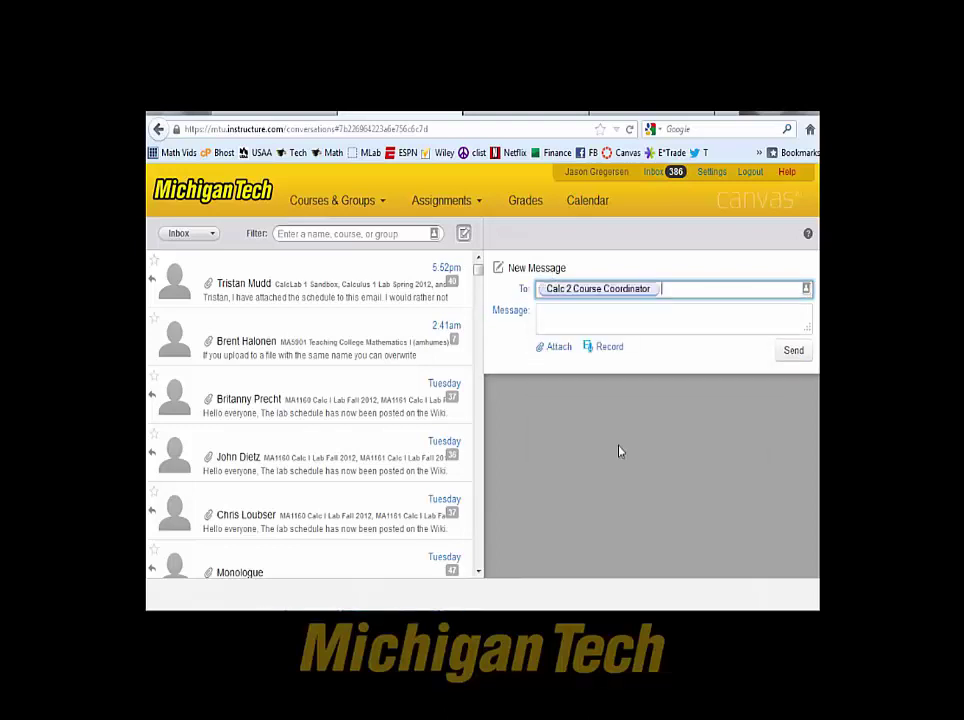
Add the Calc 3 Course Coordinator from the MA3160 Calc III Lab teachers, then open Calendar.
{"action": "left_click", "coordinate": [806, 290]}
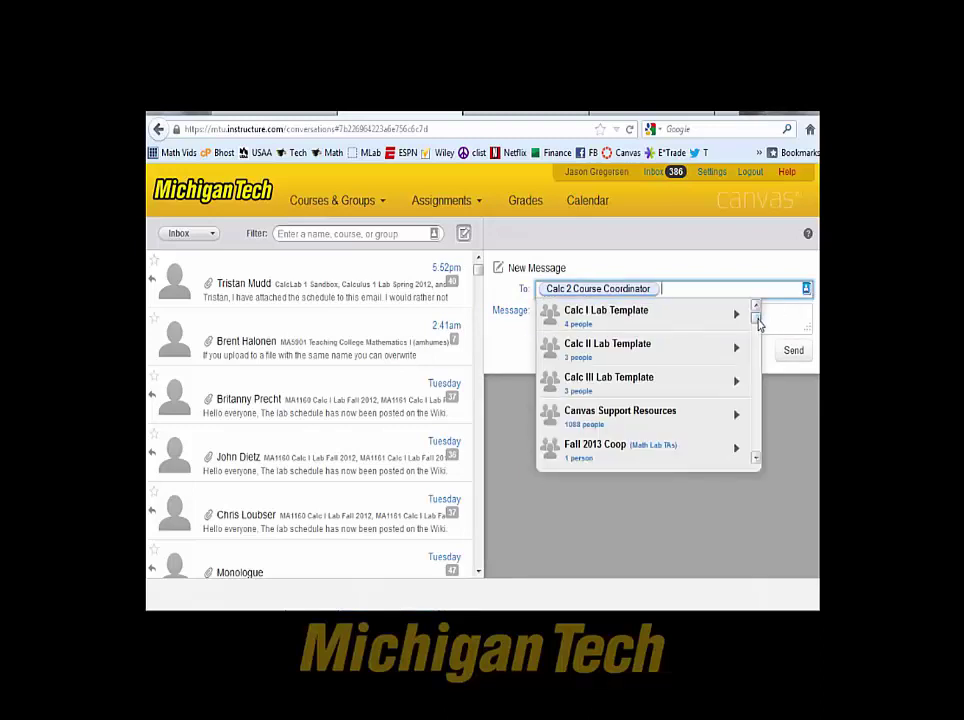
{"action": "left_click_drag", "start_coordinate": [758, 325], "coordinate": [758, 378]}
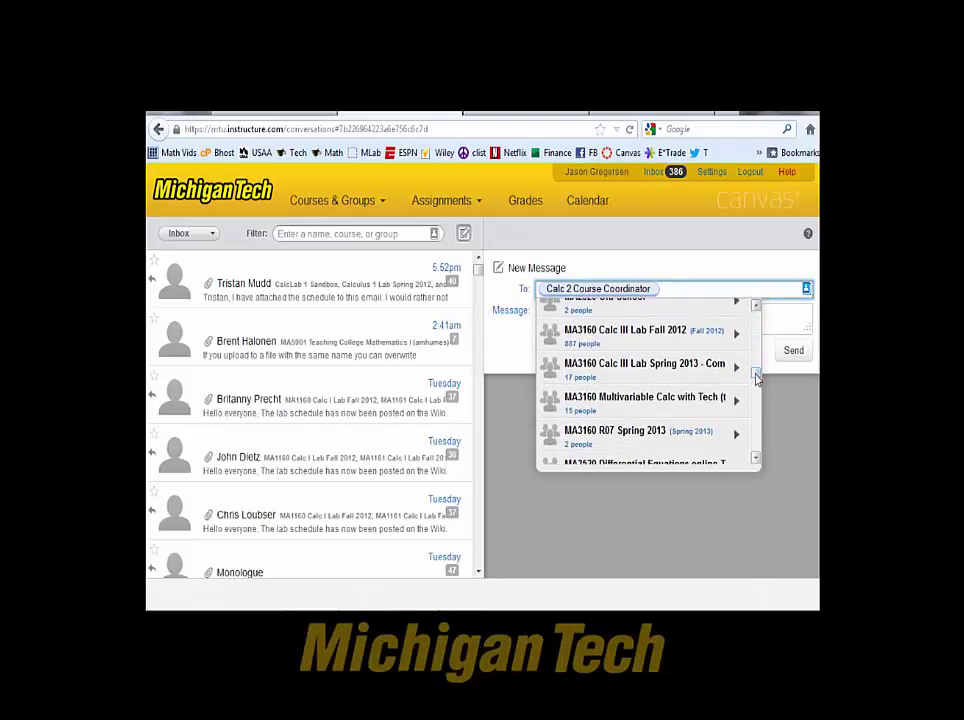
{"action": "left_click", "coordinate": [634, 340]}
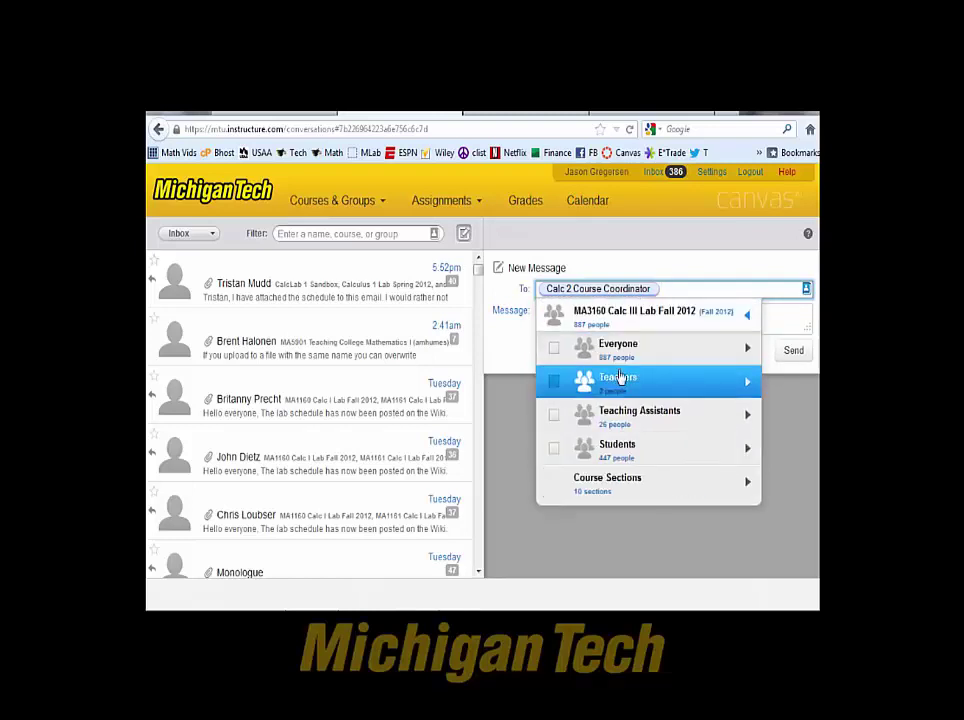
{"action": "left_click", "coordinate": [621, 382]}
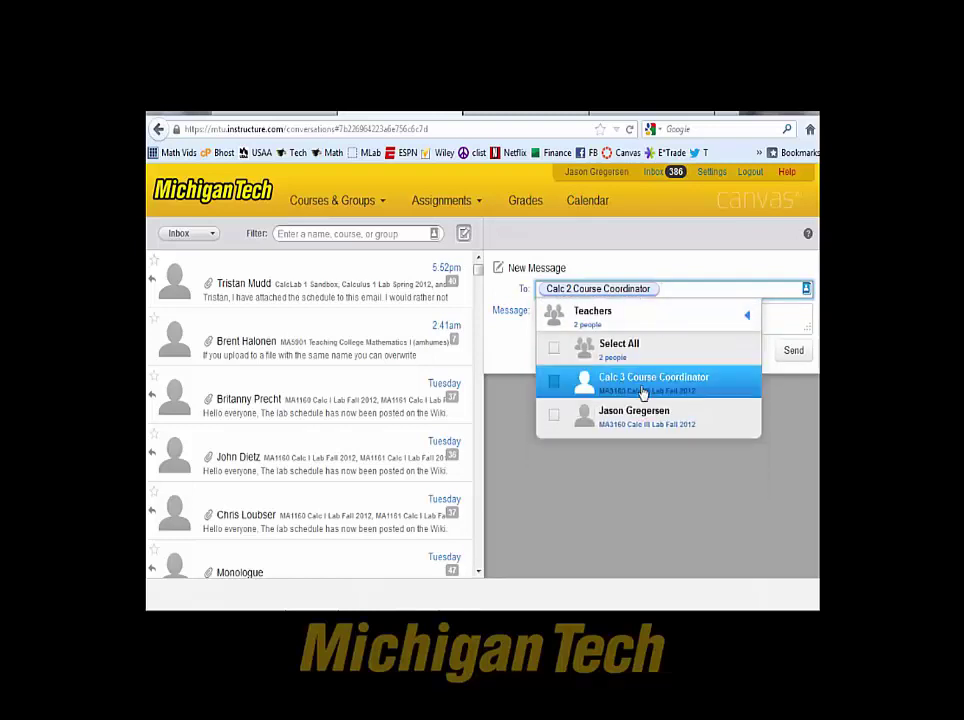
{"action": "left_click", "coordinate": [642, 389]}
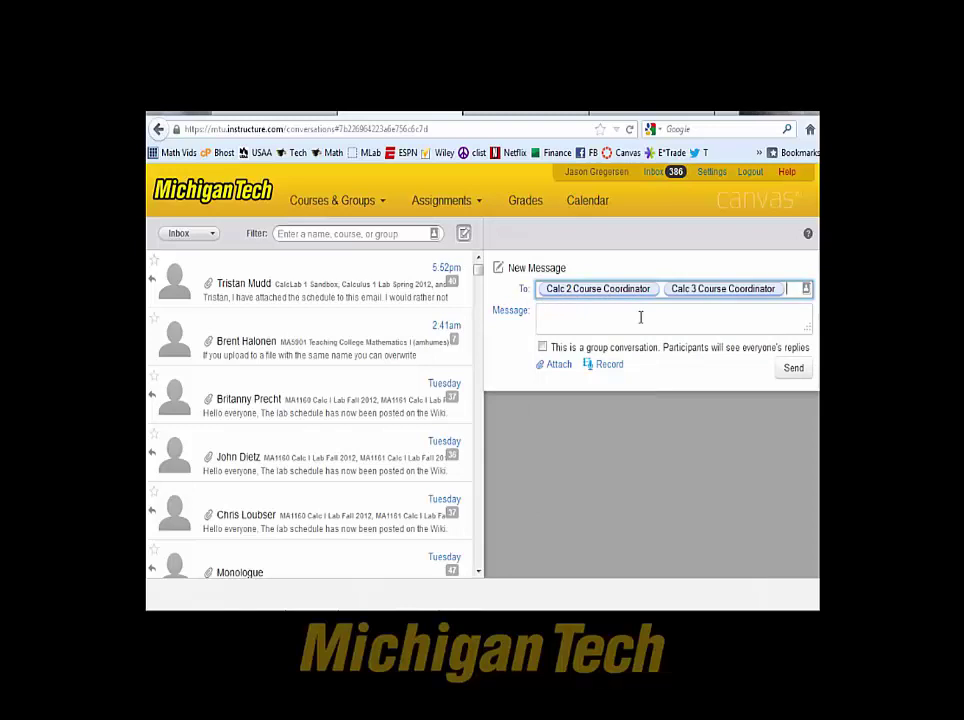
{"action": "left_click", "coordinate": [596, 204]}
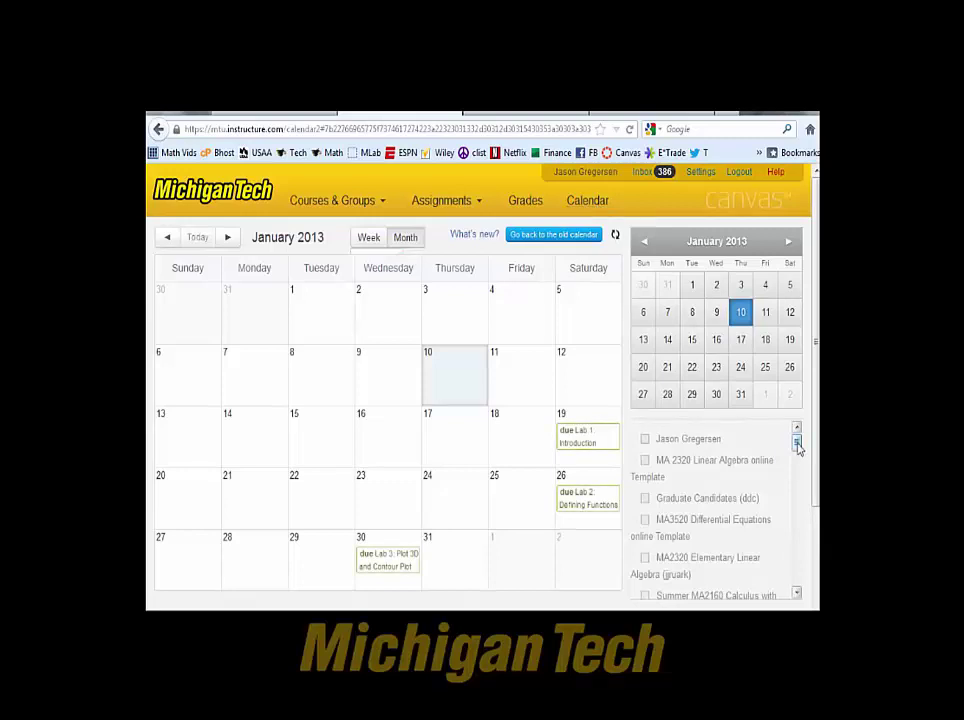
Add MA2160 Calc II Lab Spring 2013 to the January 2013 calendar and view its iCal feed link.
{"action": "left_click_drag", "start_coordinate": [798, 446], "coordinate": [789, 567]}
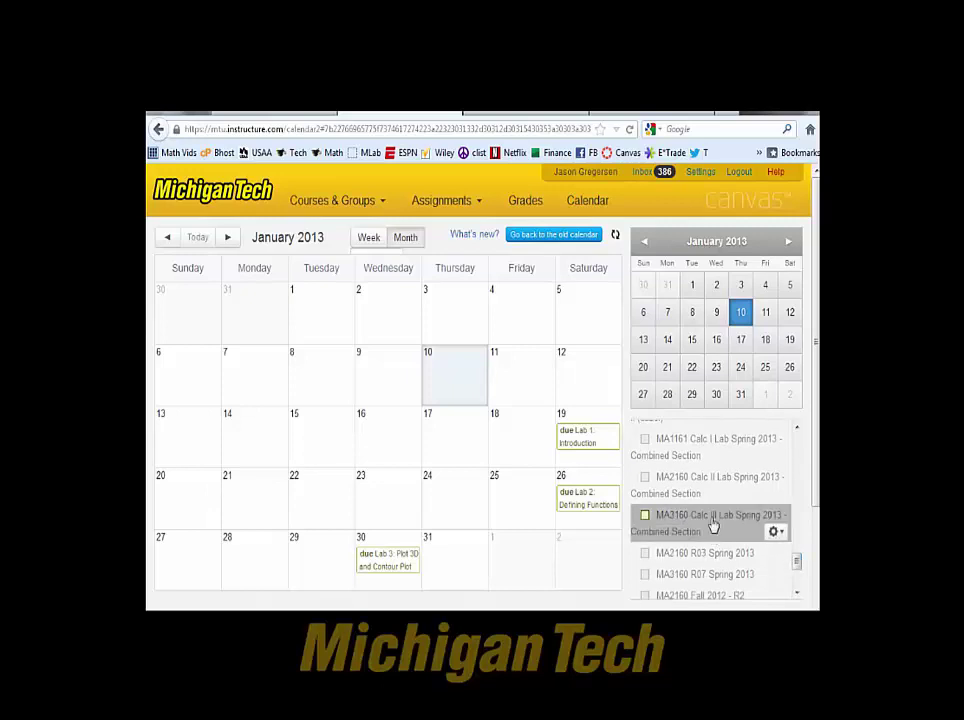
{"action": "left_click", "coordinate": [645, 478]}
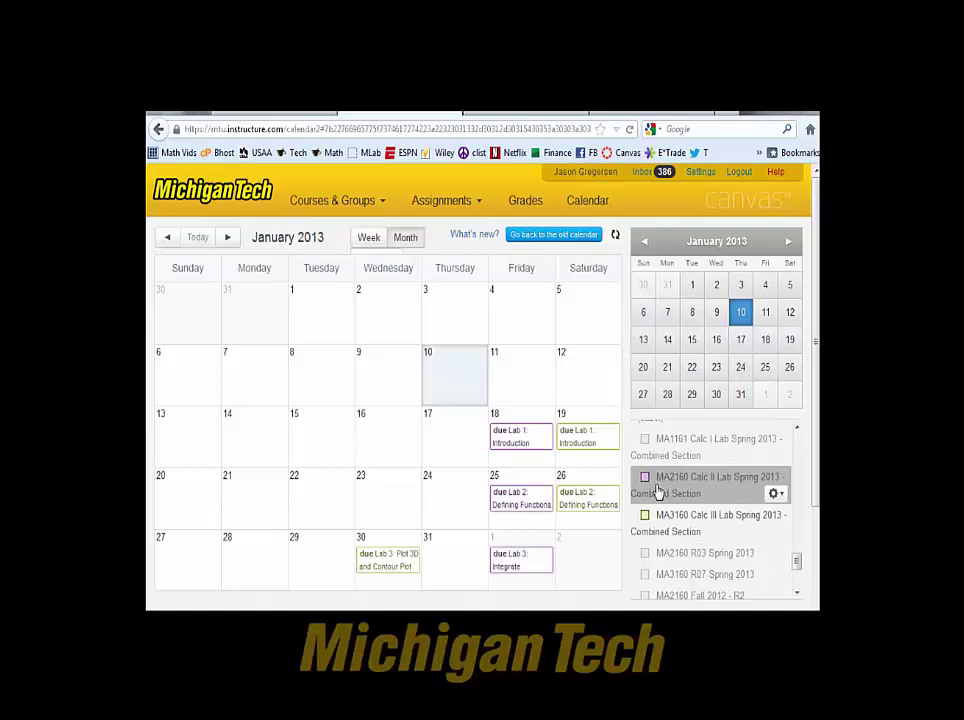
{"action": "scroll", "coordinate": [656, 499], "scroll_direction": "down", "scroll_amount": 2}
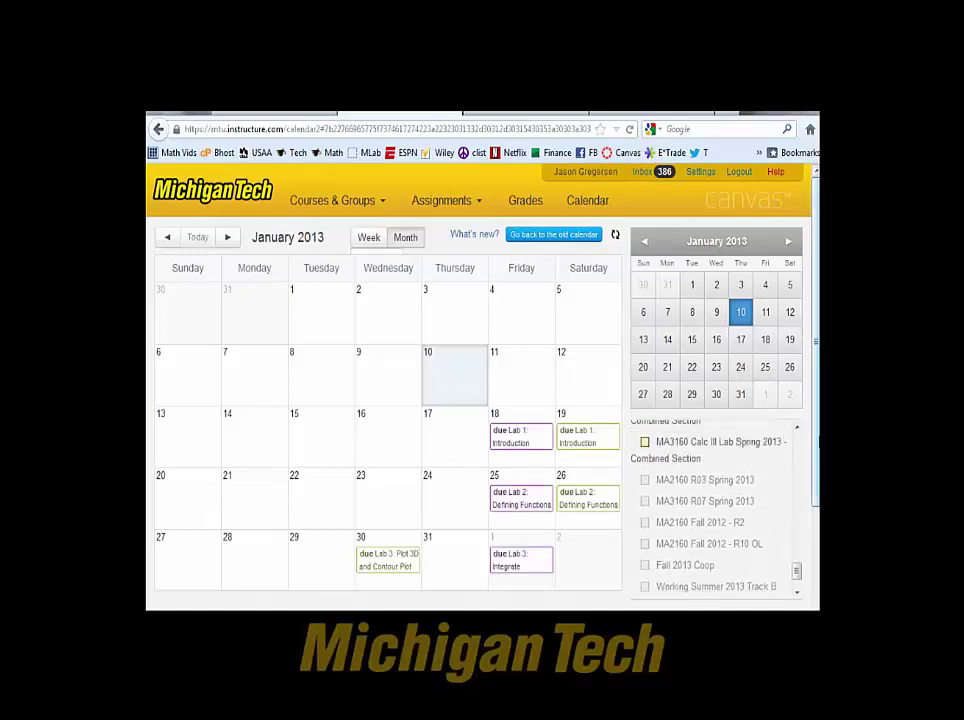
{"action": "scroll", "coordinate": [720, 500], "scroll_direction": "down", "scroll_amount": 3}
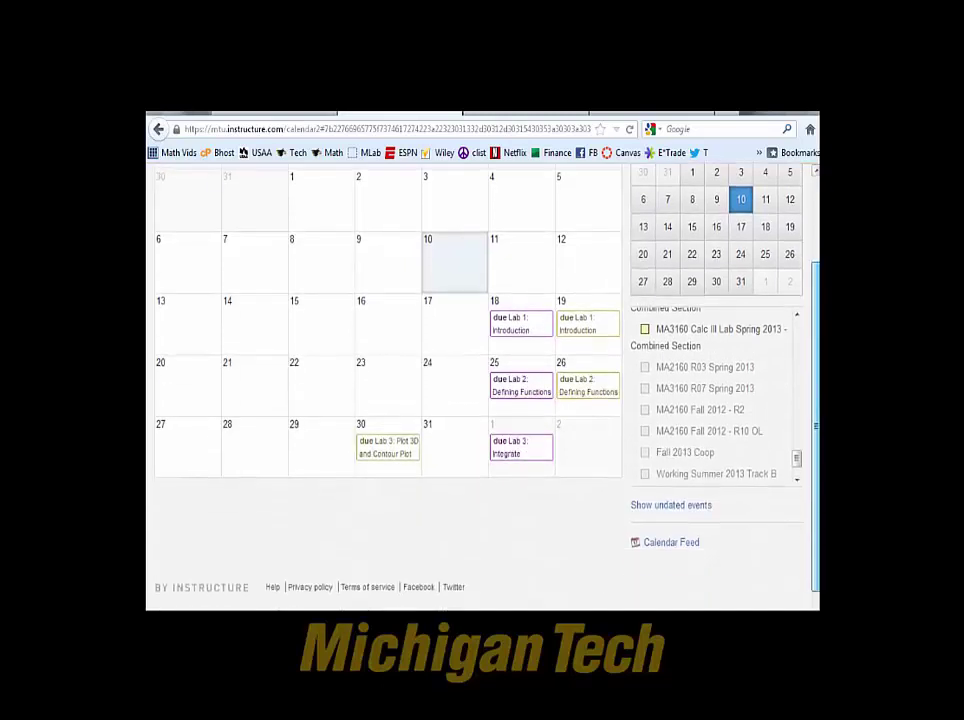
{"action": "left_click", "coordinate": [679, 546]}
{"action": "left_click", "coordinate": [526, 427]}
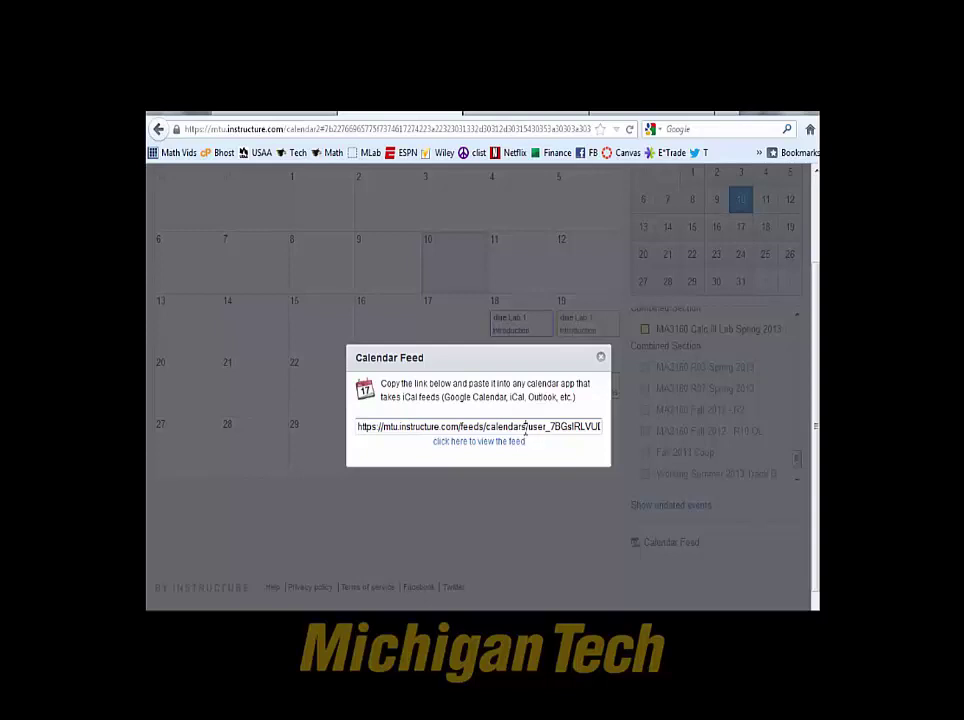
{"action": "left_click", "coordinate": [601, 359]}
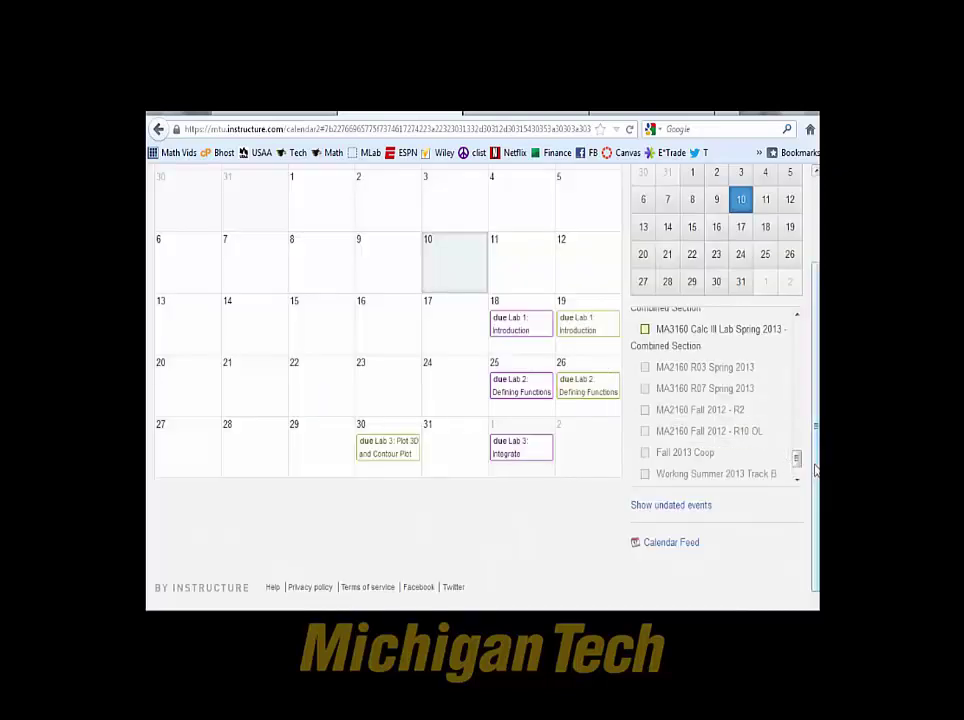
{"action": "scroll", "coordinate": [796, 458], "scroll_direction": "up", "scroll_amount": 1}
{"action": "scroll", "coordinate": [796, 458], "scroll_direction": "up", "scroll_amount": 1}
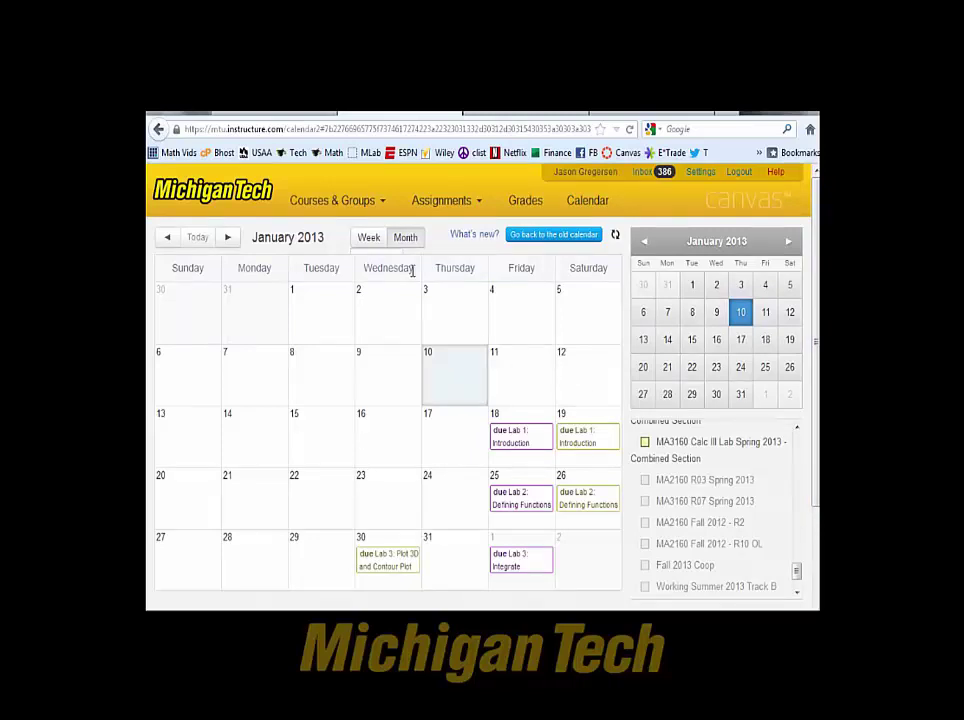
{"action": "mouse_move", "coordinate": [368, 210]}
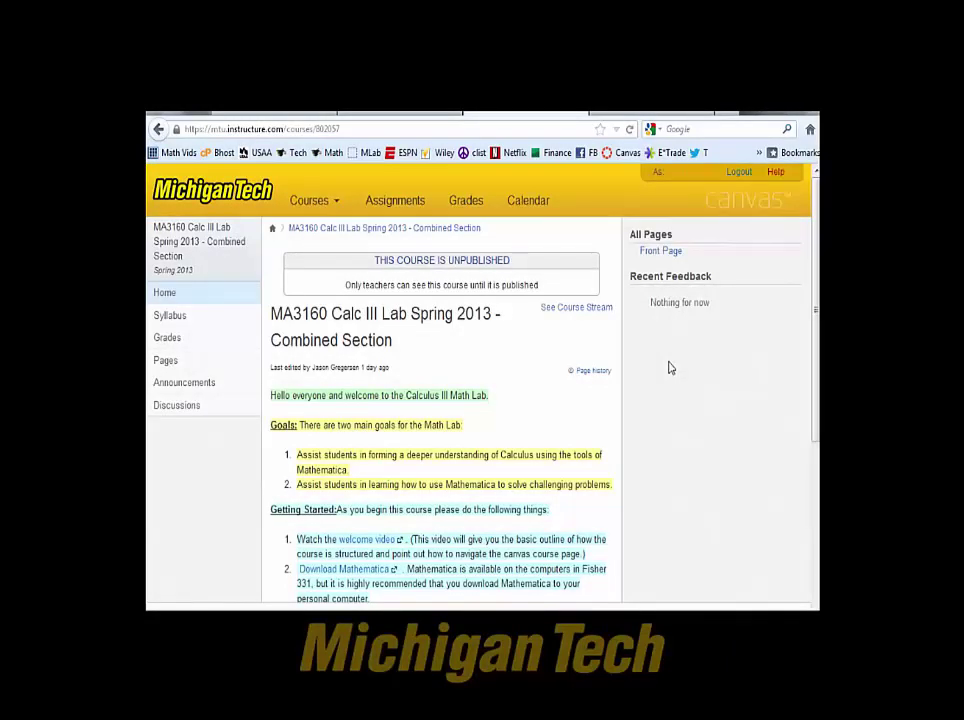
Scroll through the MA3160 Calc III Lab home page and open its Syllabus.
{"action": "scroll", "coordinate": [670, 368], "scroll_direction": "down", "scroll_amount": 2}
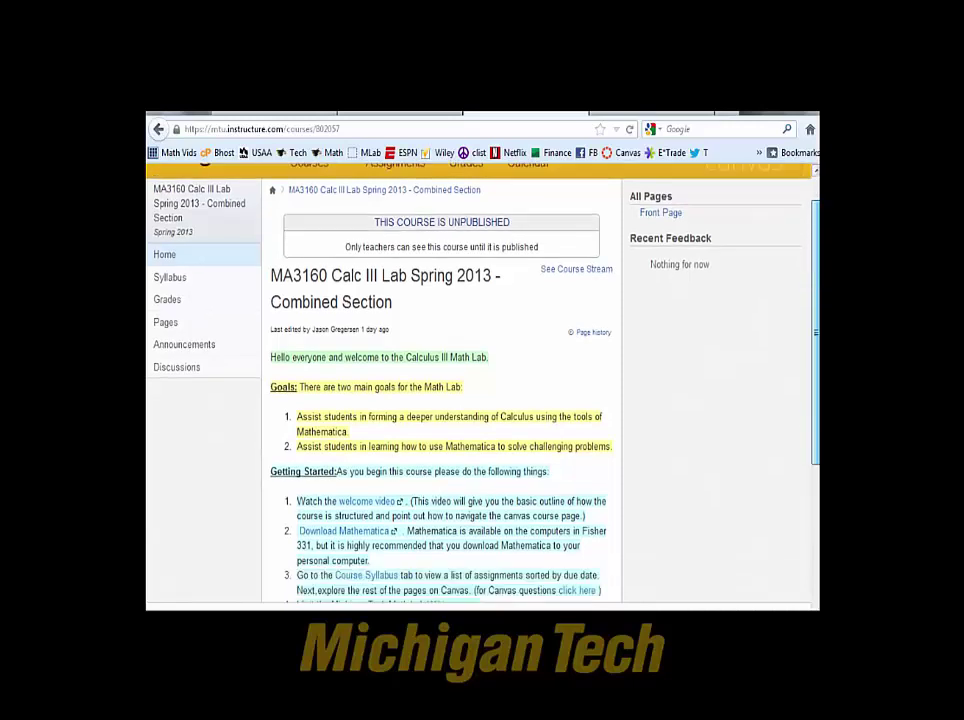
{"action": "scroll", "coordinate": [440, 390], "scroll_direction": "down", "scroll_amount": 3}
{"action": "scroll", "coordinate": [440, 390], "scroll_direction": "up", "scroll_amount": 2}
{"action": "scroll", "coordinate": [440, 390], "scroll_direction": "up", "scroll_amount": 2}
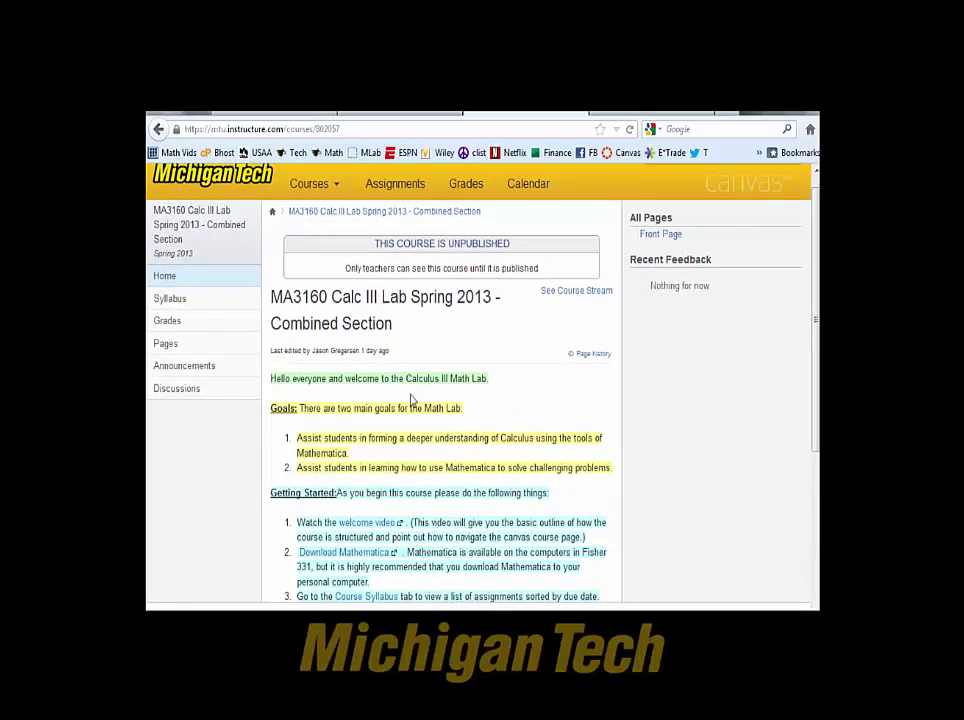
{"action": "left_click", "coordinate": [170, 298]}
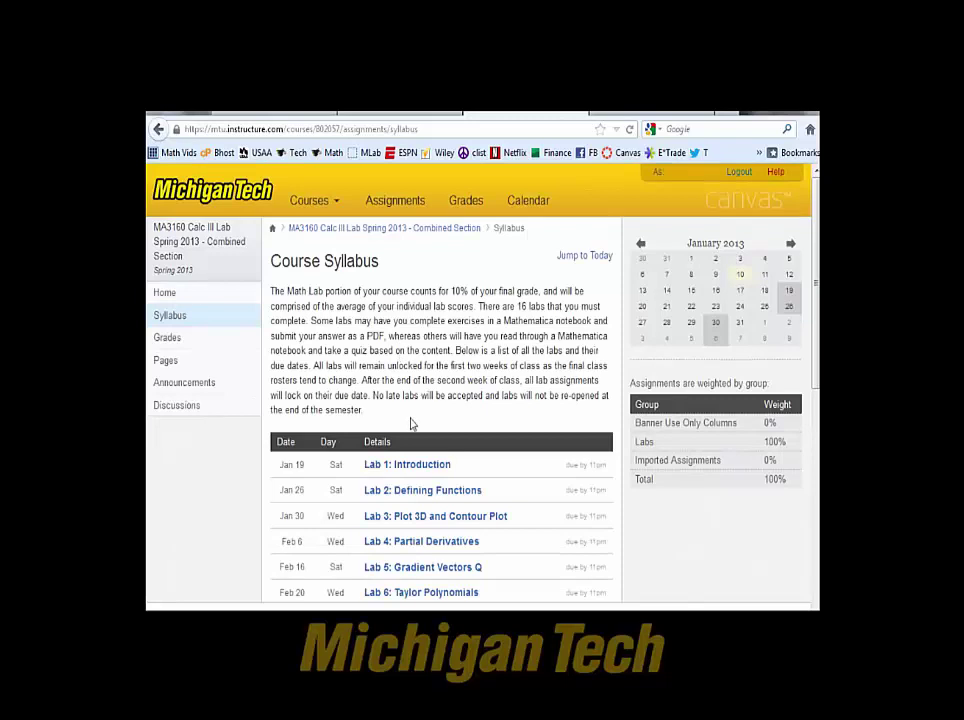
{"action": "left_click", "coordinate": [428, 567]}
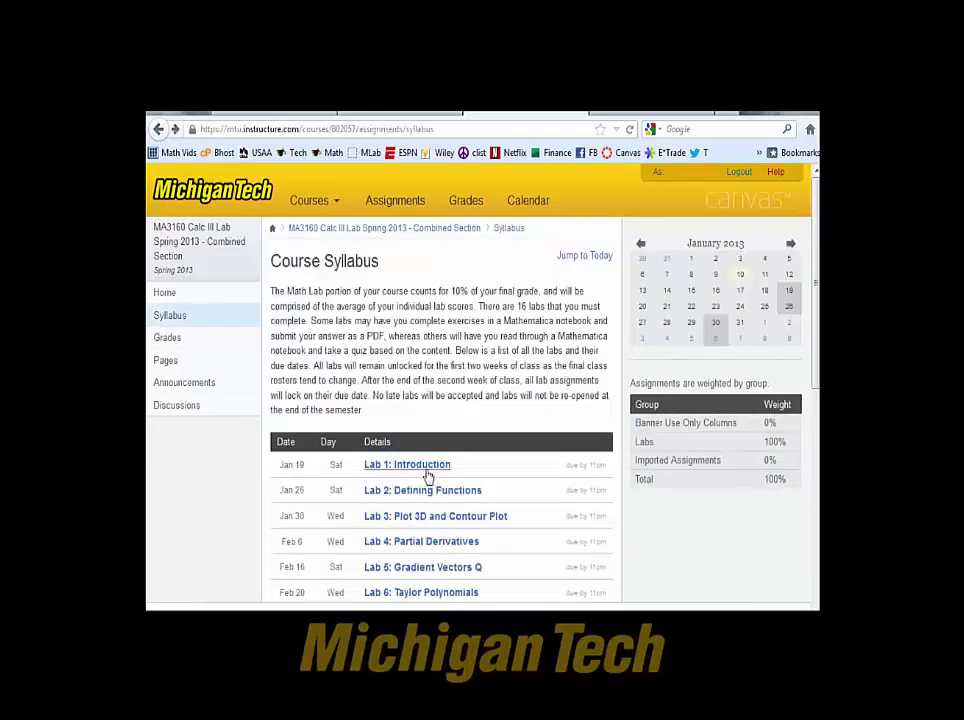
Open the Lab 1 Introduction Assignment Calc 3.nb notebook from Lab 1: Introduction in Mathematica.
{"action": "left_click", "coordinate": [407, 465]}
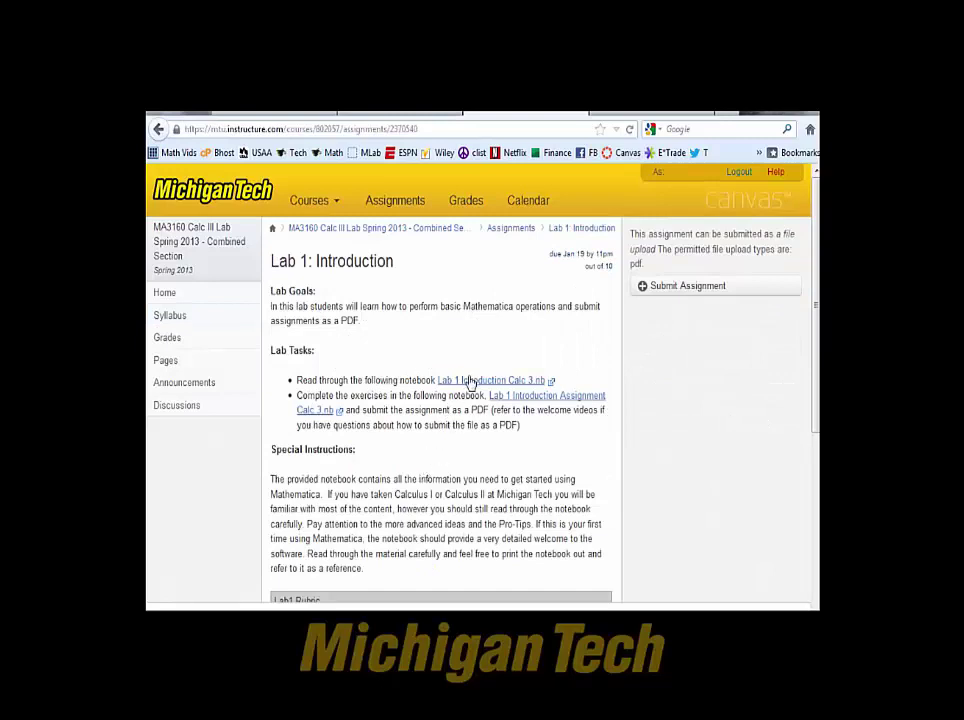
{"action": "left_click", "coordinate": [513, 398]}
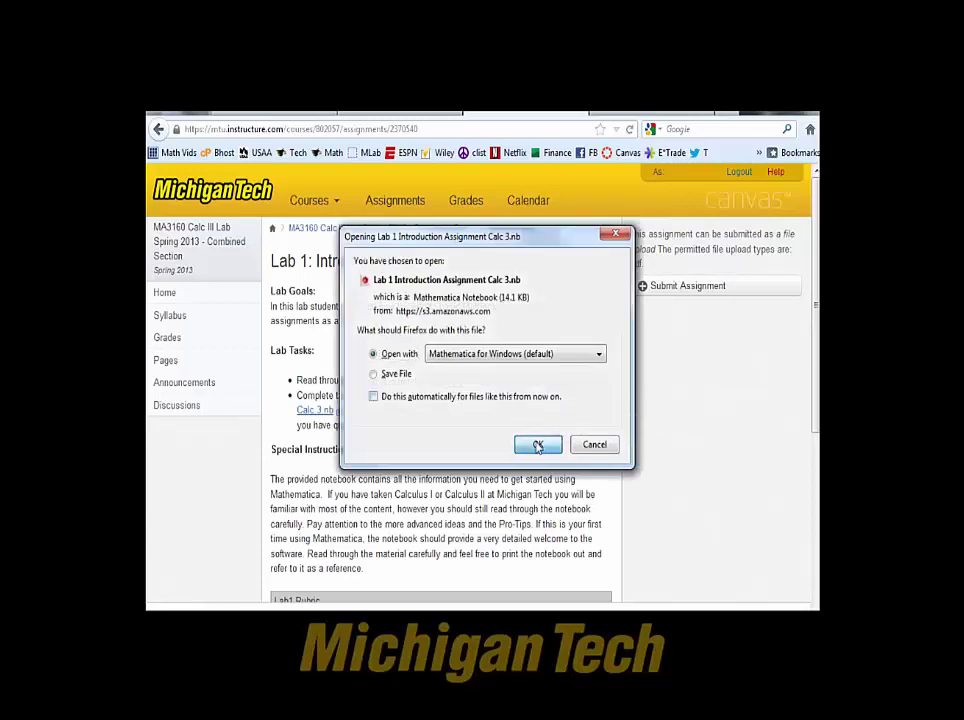
{"action": "left_click", "coordinate": [538, 445]}
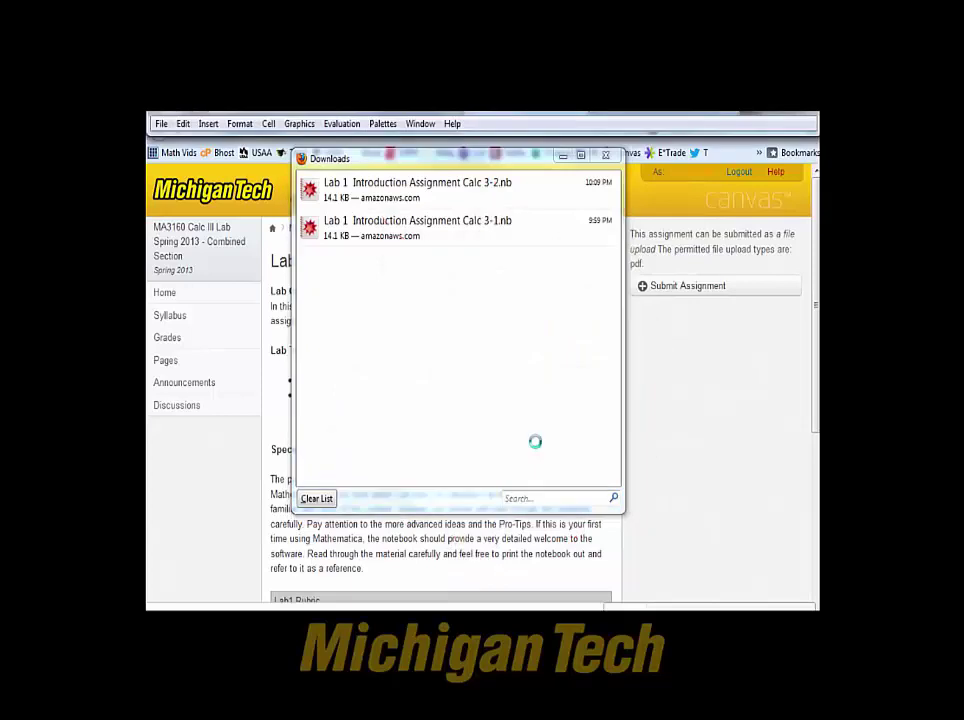
{"action": "left_click_drag", "start_coordinate": [523, 228], "coordinate": [506, 128]}
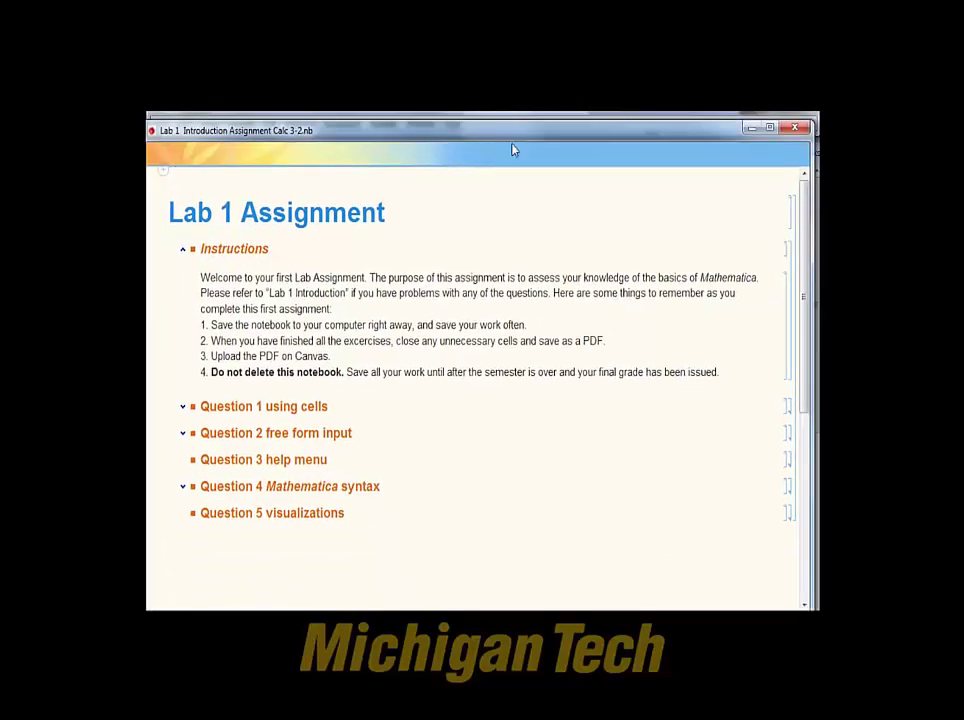
Expand Questions 1 and 2 in the Lab 1 notebook to show their parts.
{"action": "double_click", "coordinate": [793, 406]}
{"action": "left_click", "coordinate": [494, 435]}
{"action": "left_click", "coordinate": [489, 474]}
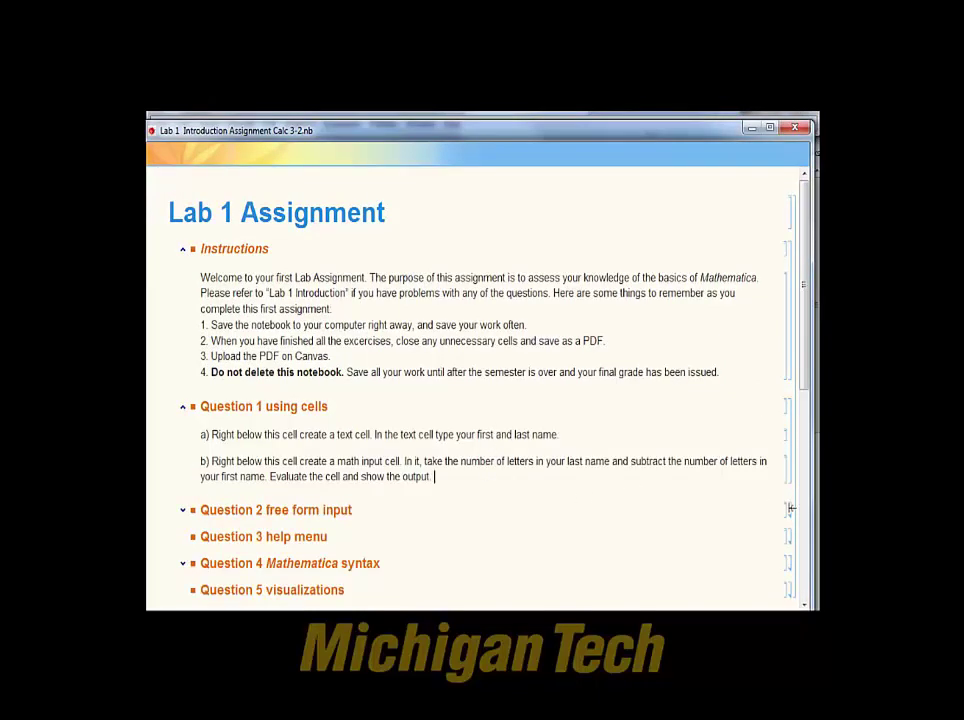
{"action": "double_click", "coordinate": [790, 509]}
{"action": "left_click_drag", "start_coordinate": [254, 133], "coordinate": [263, 158]}
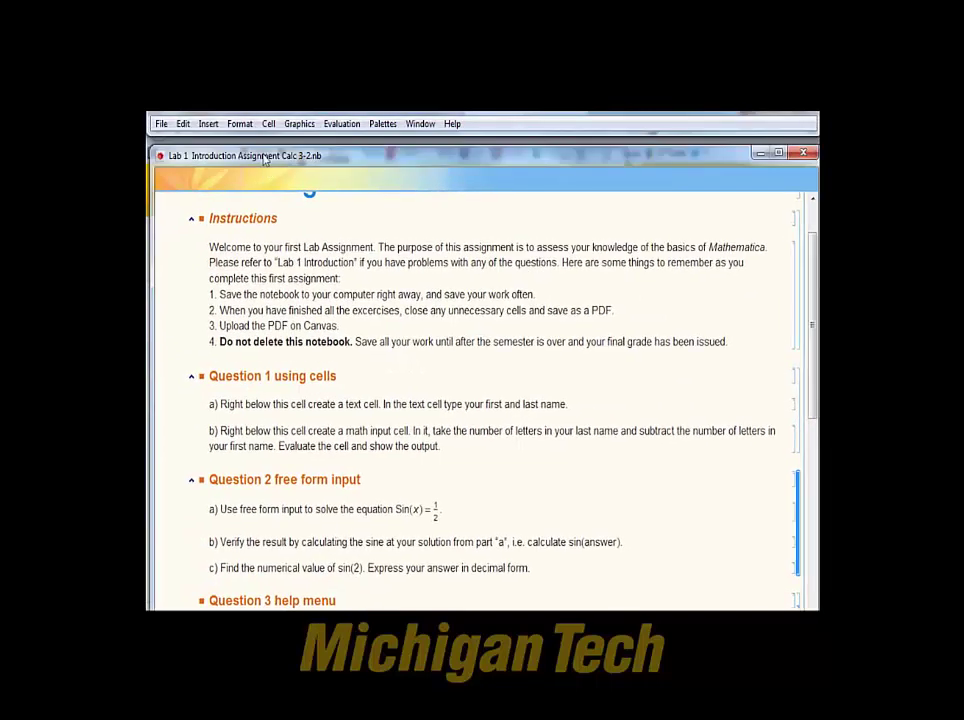
Save the notebook to the Desktop as a PDF Document, then close the Firefox downloads list.
{"action": "left_click", "coordinate": [161, 124]}
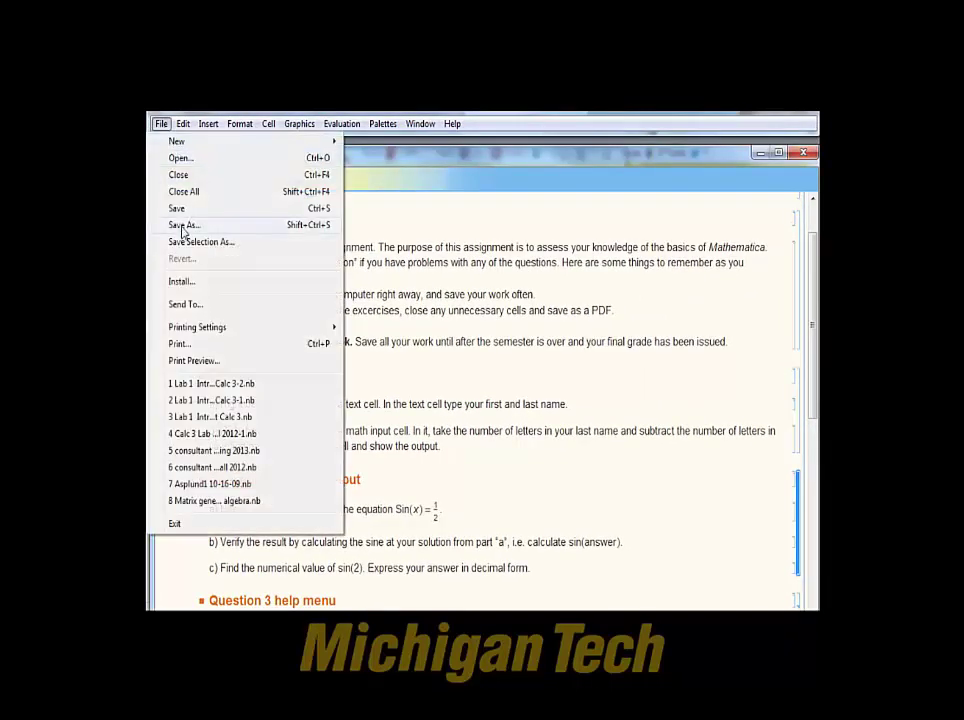
{"action": "left_click", "coordinate": [183, 226]}
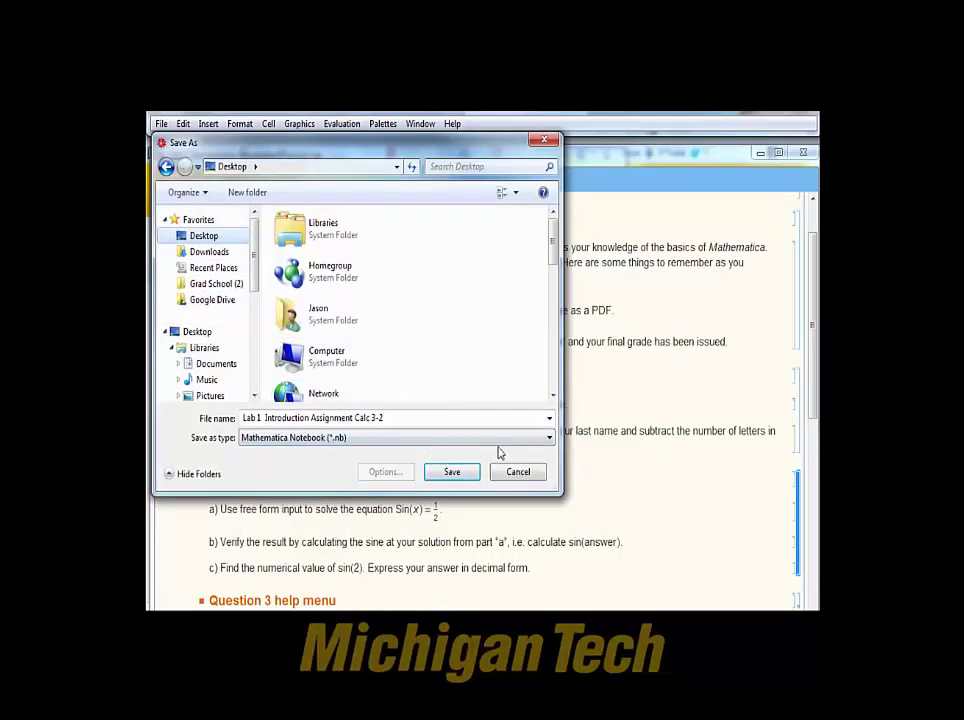
{"action": "left_click", "coordinate": [548, 440]}
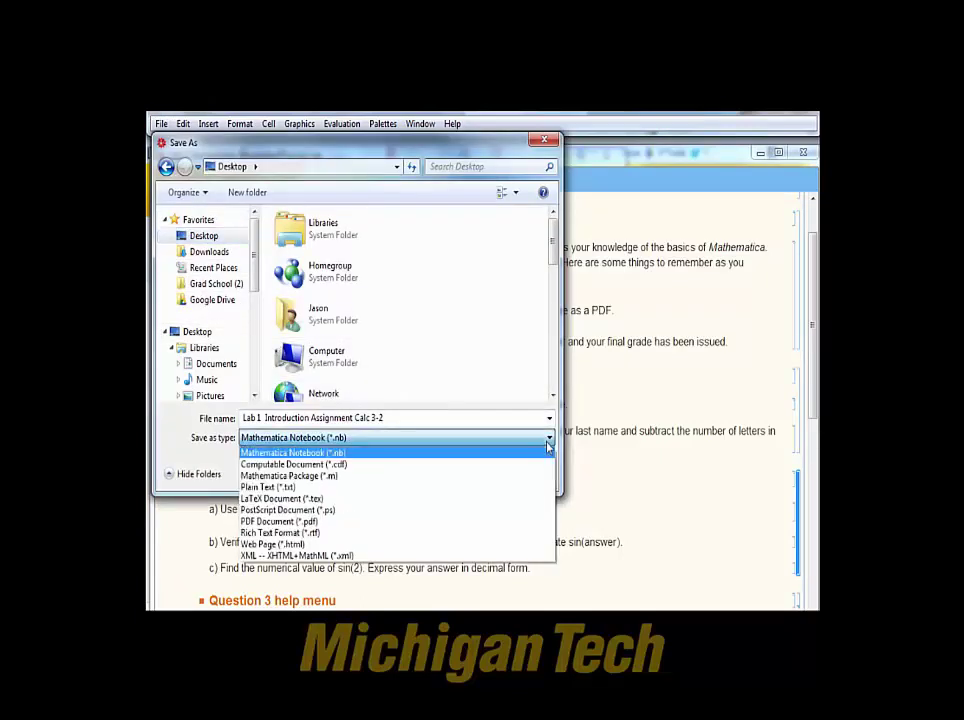
{"action": "left_click", "coordinate": [300, 521]}
{"action": "left_click", "coordinate": [453, 473]}
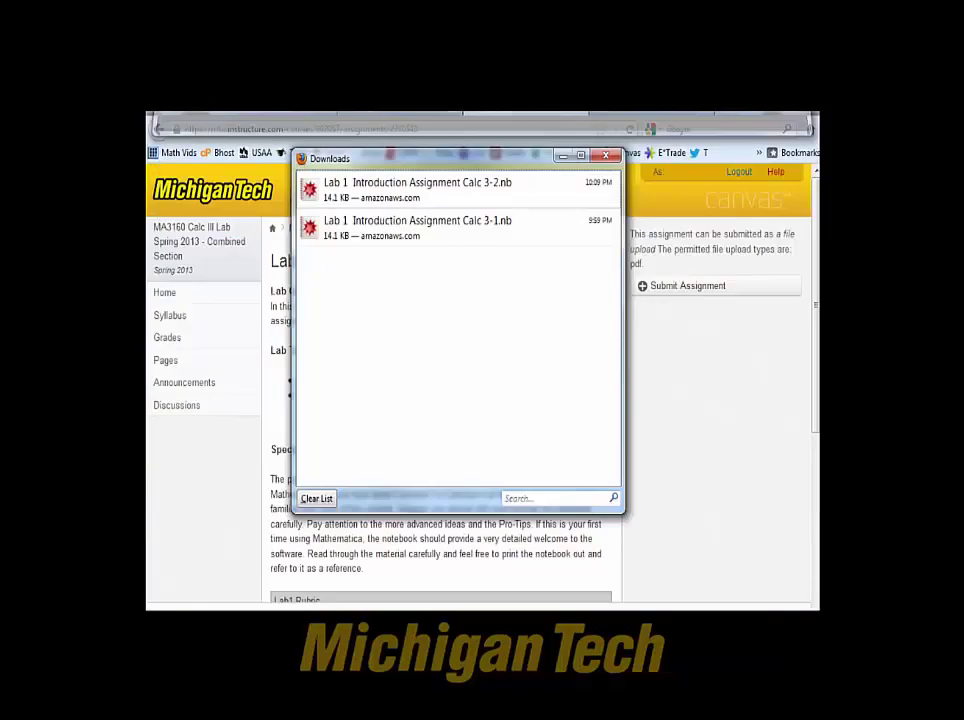
{"action": "left_click", "coordinate": [605, 155]}
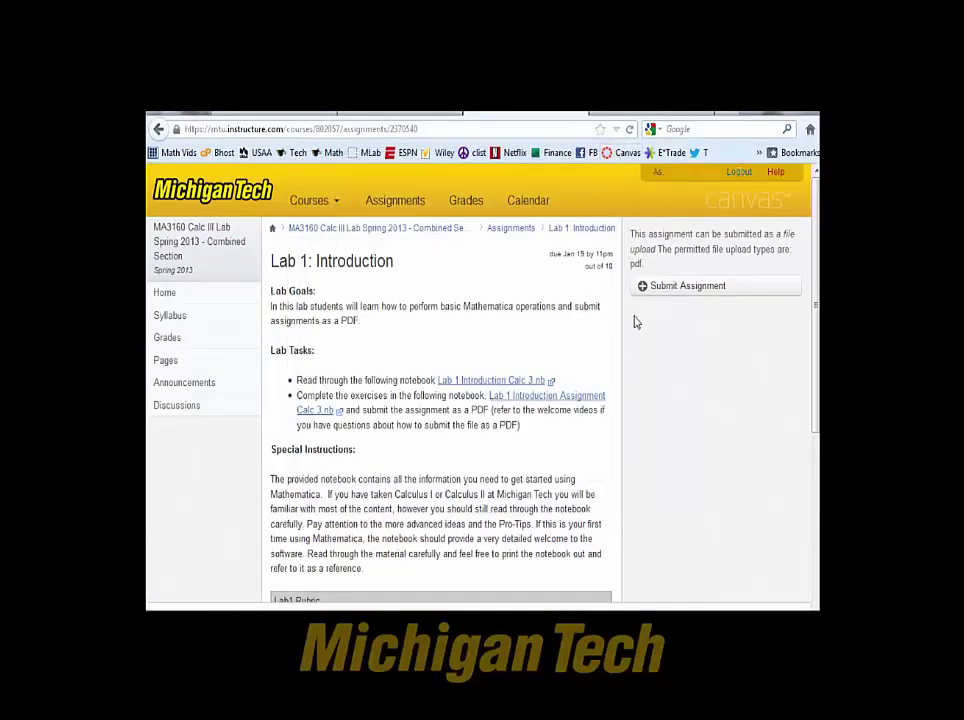
Attach the Lab 1 Introduction Assignment Calc 3-2 PDF from the Desktop to the Lab 1 submission.
{"action": "left_click", "coordinate": [655, 287]}
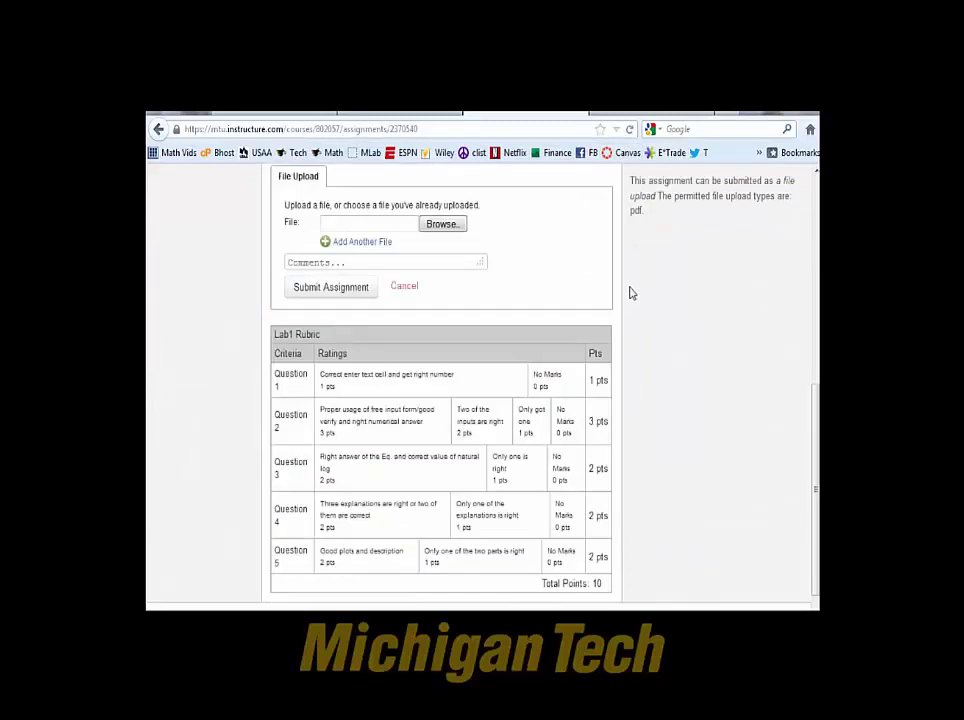
{"action": "left_click", "coordinate": [445, 228]}
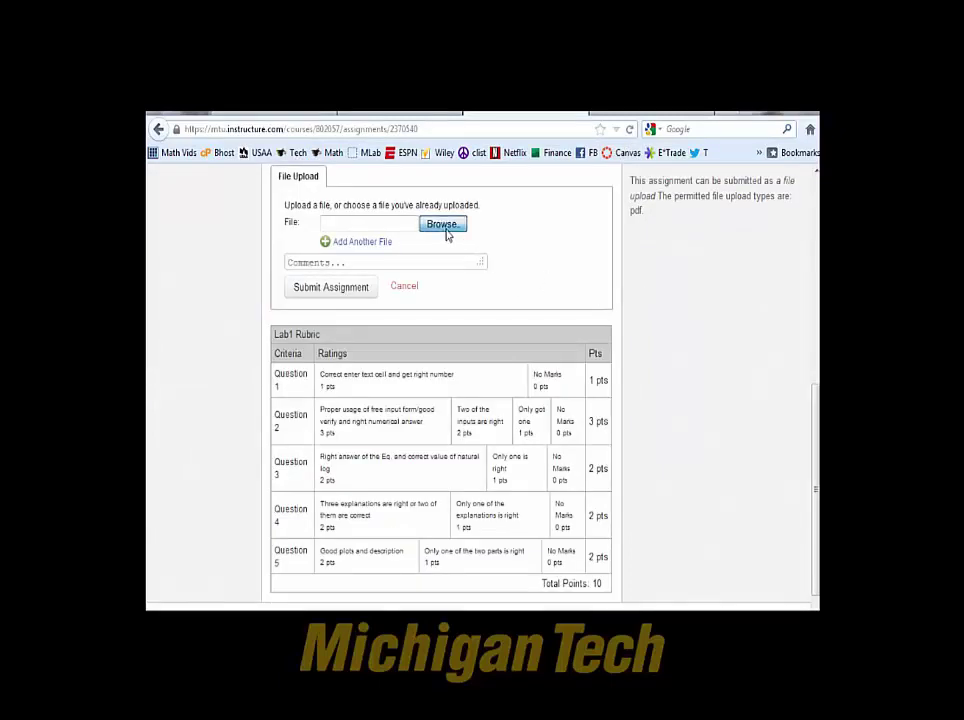
{"action": "left_click_drag", "start_coordinate": [547, 193], "coordinate": [551, 284]}
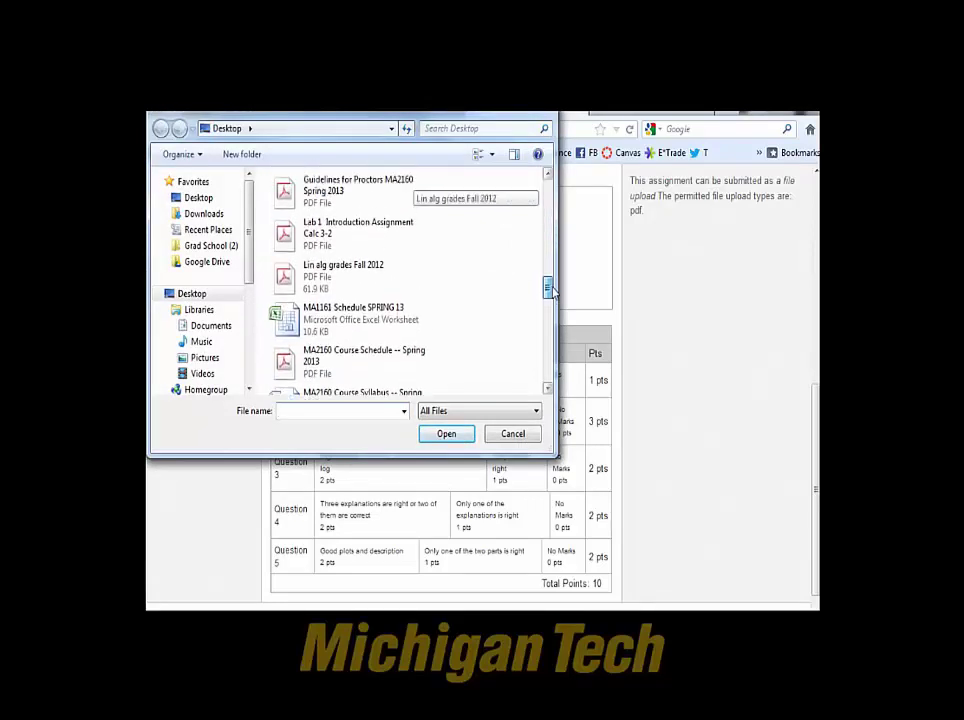
{"action": "double_click", "coordinate": [338, 232]}
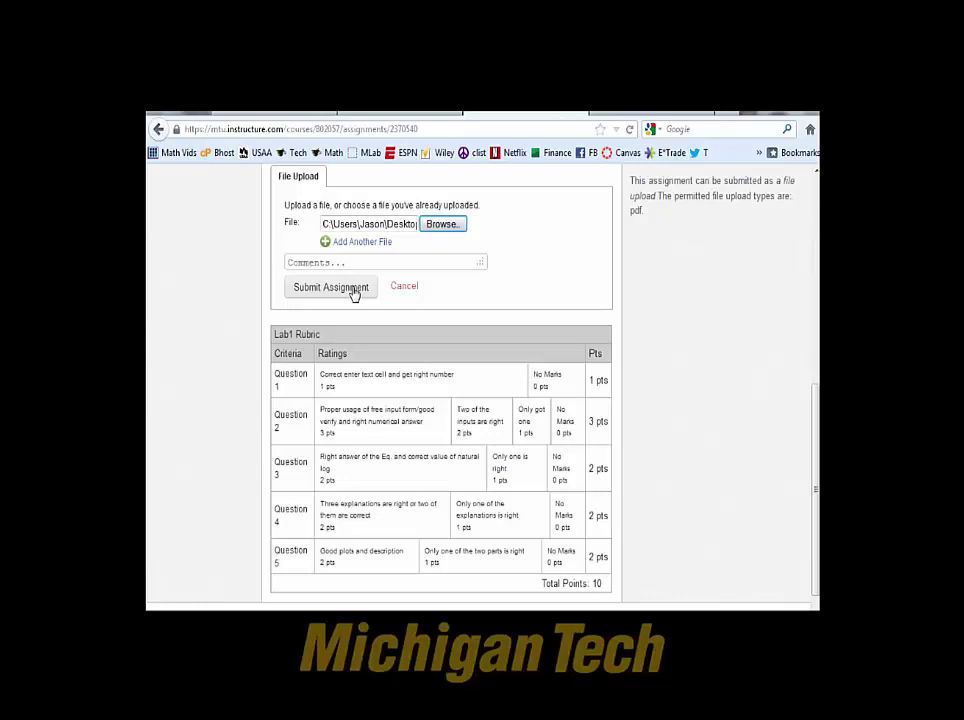
Submit Lab 1 with the attached PDF and no comment.
{"action": "left_click", "coordinate": [350, 263]}
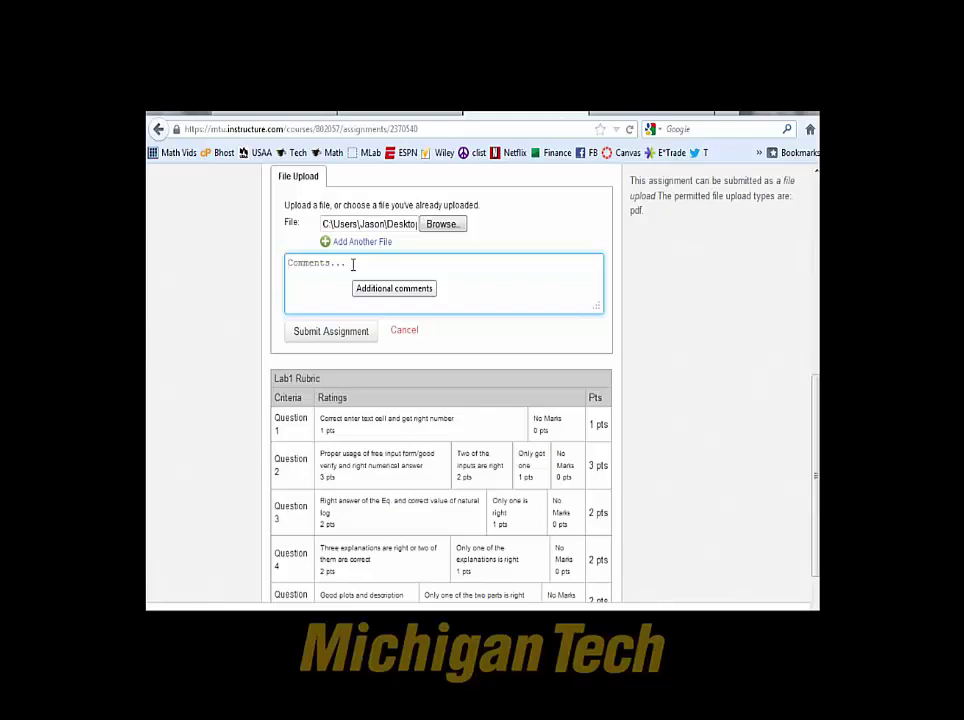
{"action": "left_click", "coordinate": [620, 328]}
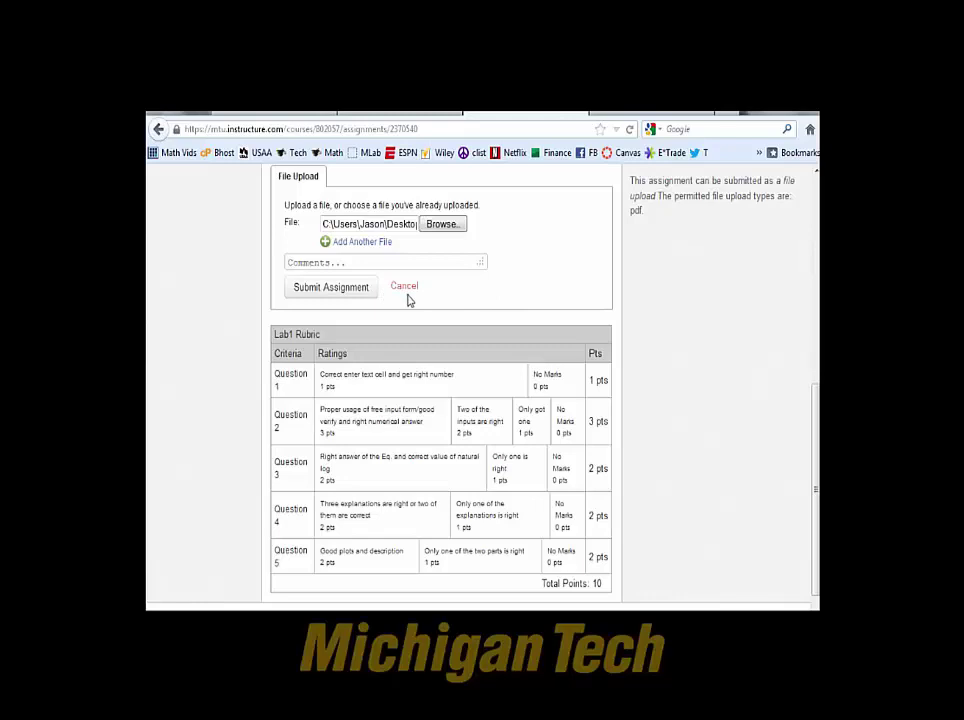
{"action": "left_click", "coordinate": [349, 296]}
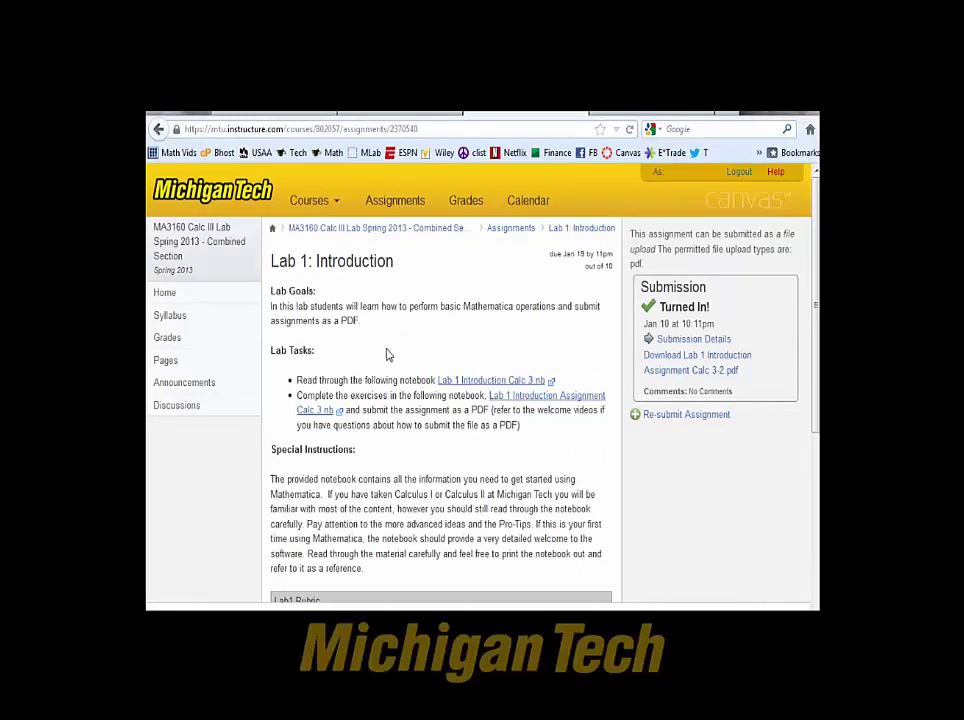
Download the submitted Lab 1 PDF and preview it from Submission Details.
{"action": "left_click", "coordinate": [689, 362]}
{"action": "left_click", "coordinate": [695, 340]}
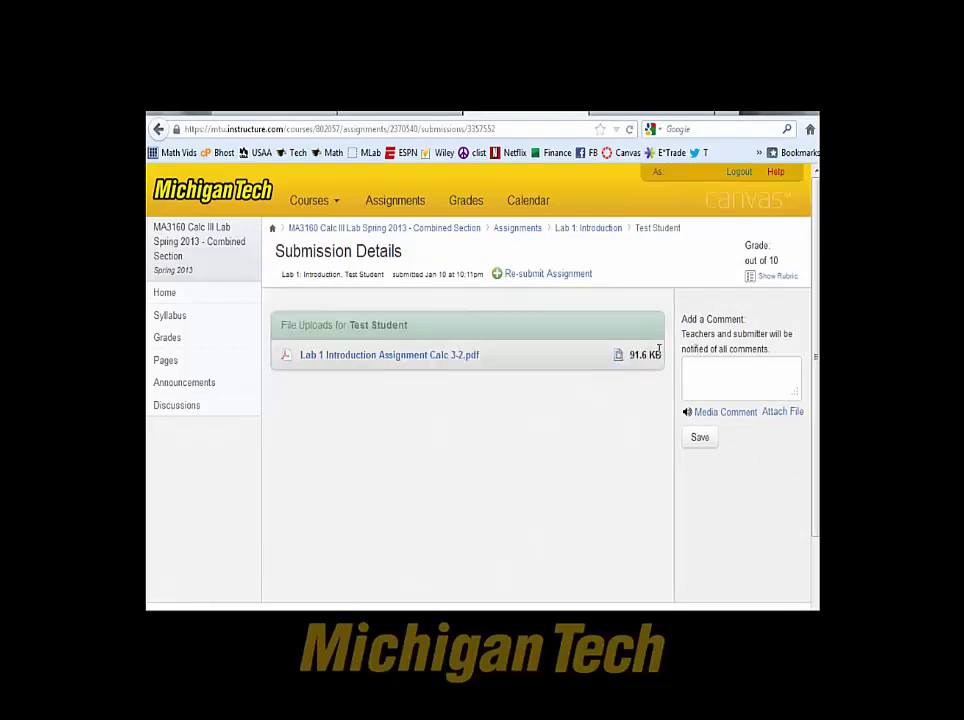
{"action": "left_click", "coordinate": [619, 358]}
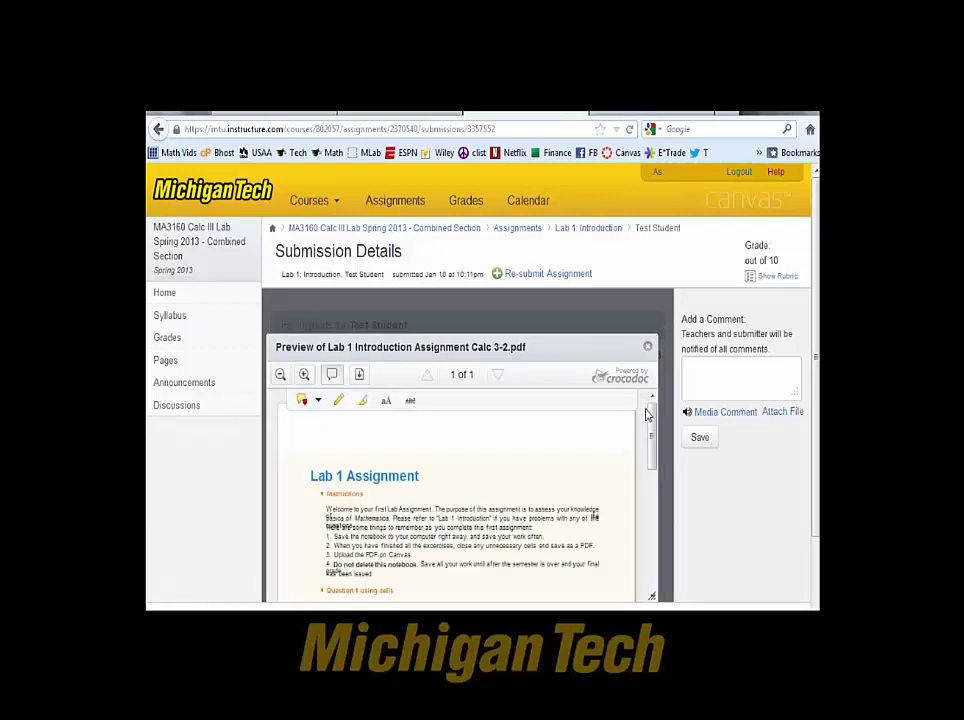
{"action": "scroll", "coordinate": [652, 418], "scroll_direction": "down", "scroll_amount": 2}
{"action": "scroll", "coordinate": [652, 418], "scroll_direction": "up", "scroll_amount": 2}
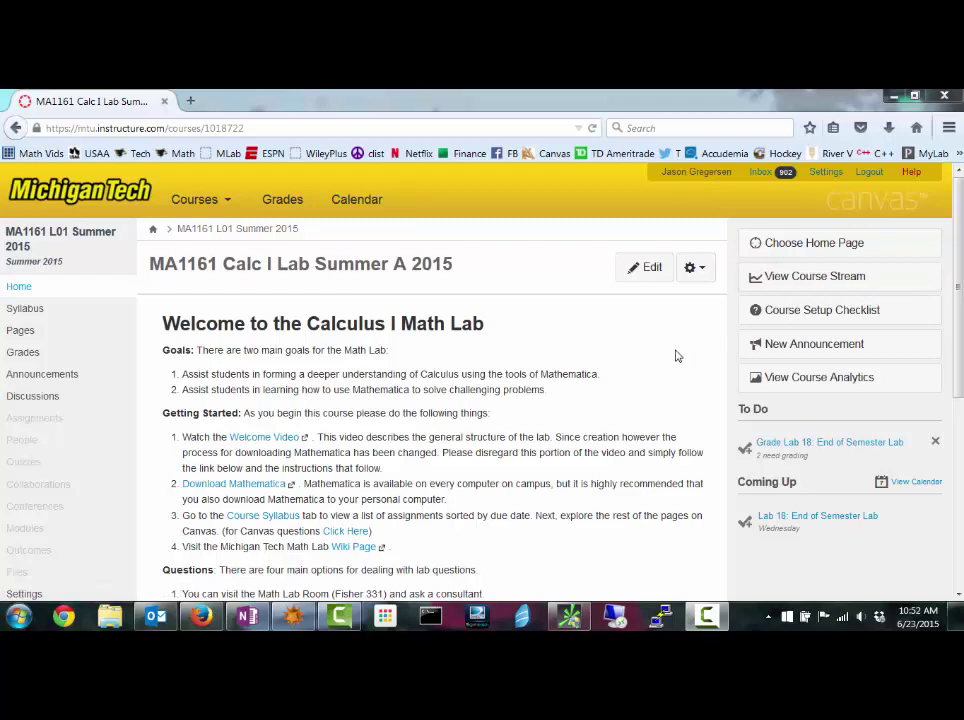
Follow the course page's Google Plus link to the Math Lab's Google+ page and its Google sign-in.
{"action": "left_click_drag", "start_coordinate": [953, 284], "coordinate": [958, 362]}
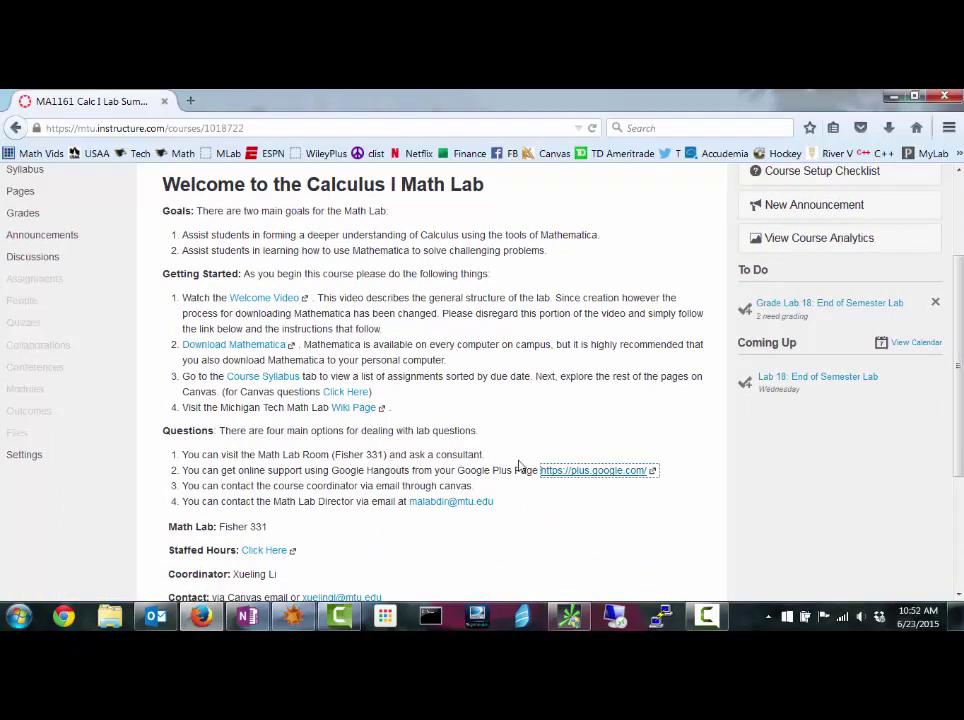
{"action": "left_click", "coordinate": [590, 471]}
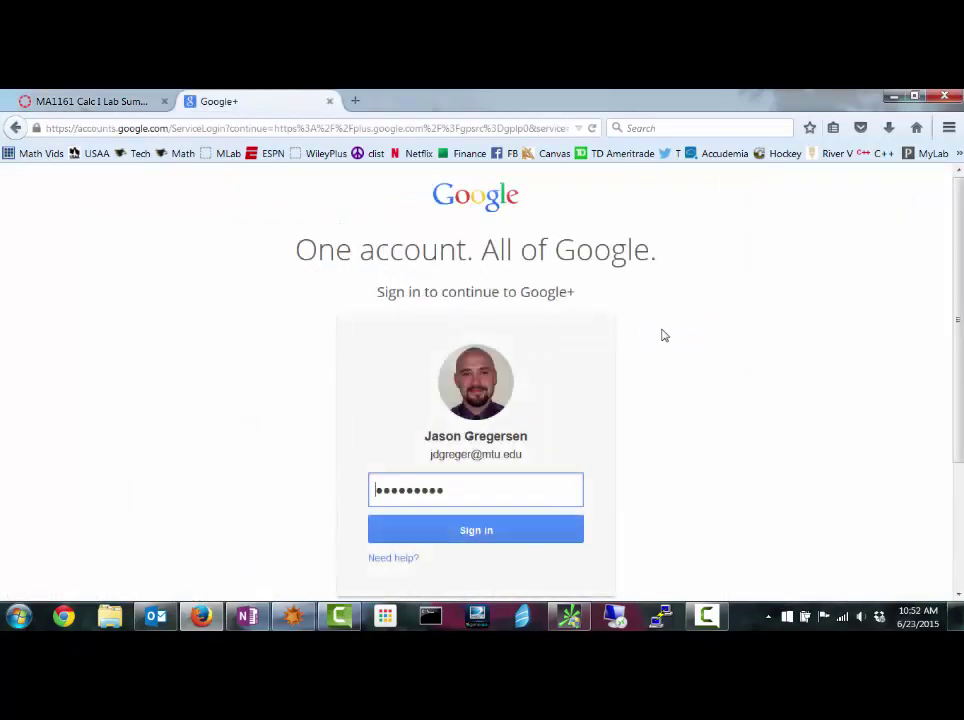
Sign in to Google+ and search Hangouts for 'MTU math lab', then by its e-mail address.
{"action": "left_click", "coordinate": [486, 542]}
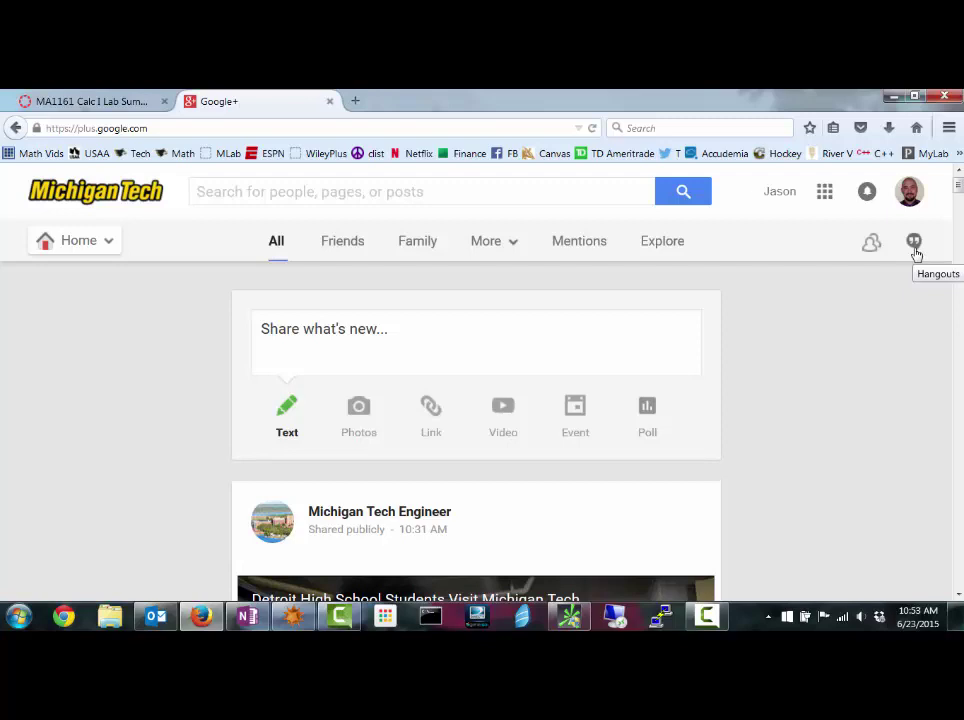
{"action": "left_click", "coordinate": [915, 250]}
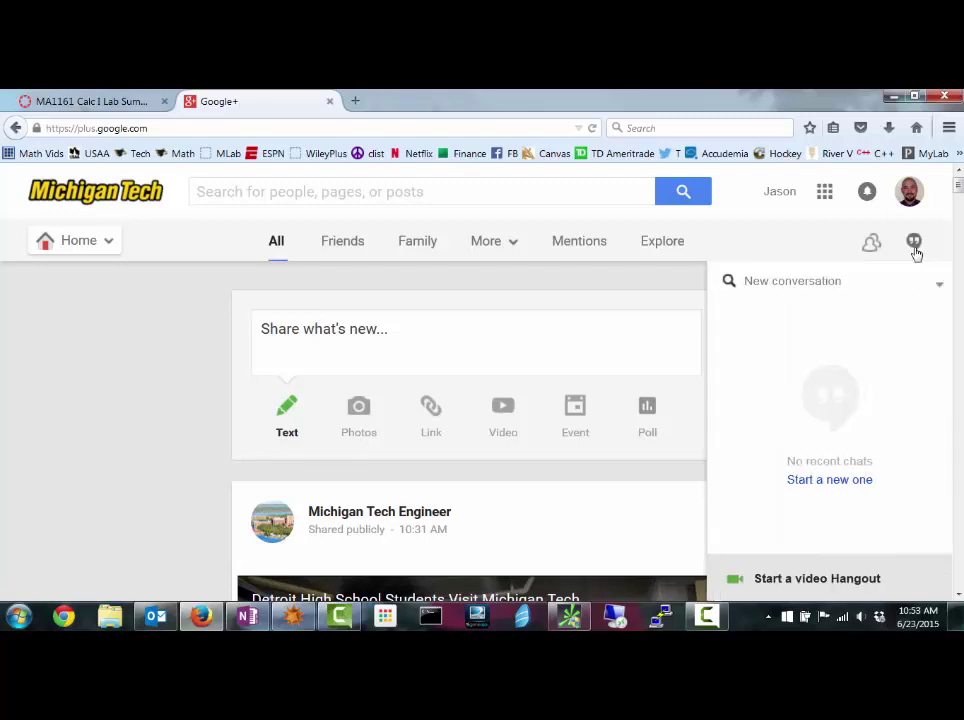
{"action": "left_click", "coordinate": [853, 286]}
{"action": "type", "text": "MT"}
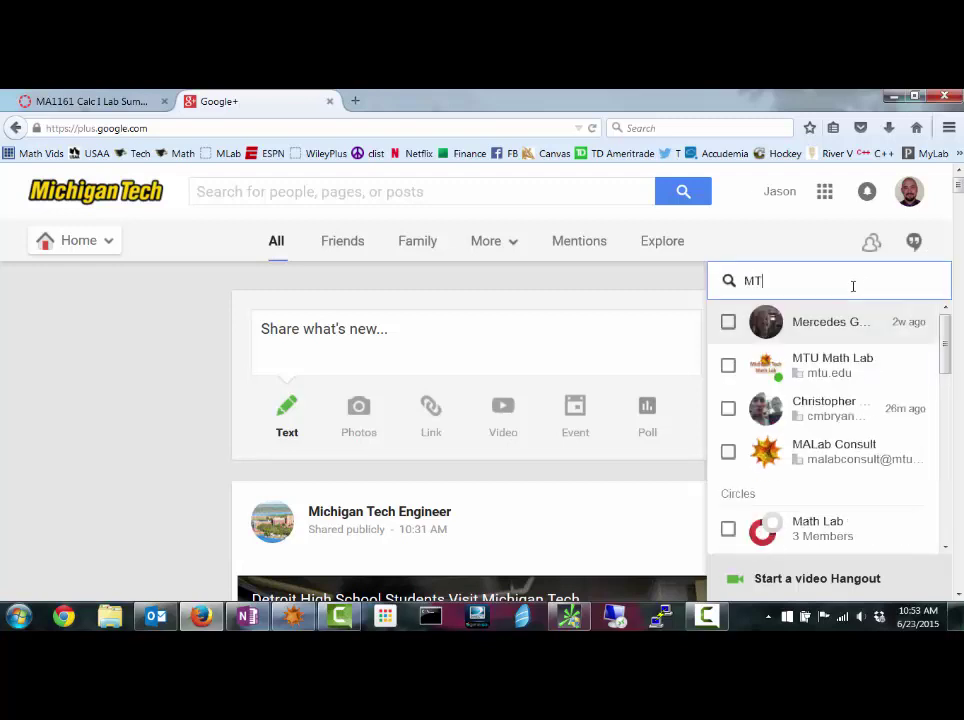
{"action": "type", "text": "U math lab"}
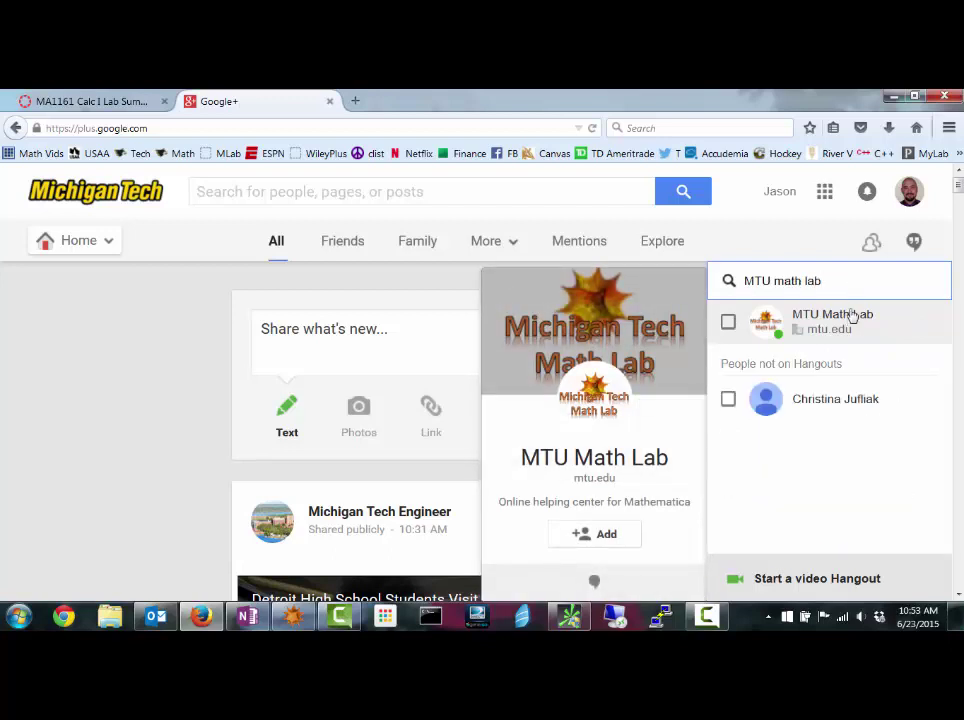
{"action": "left_click_drag", "start_coordinate": [824, 279], "coordinate": [691, 274]}
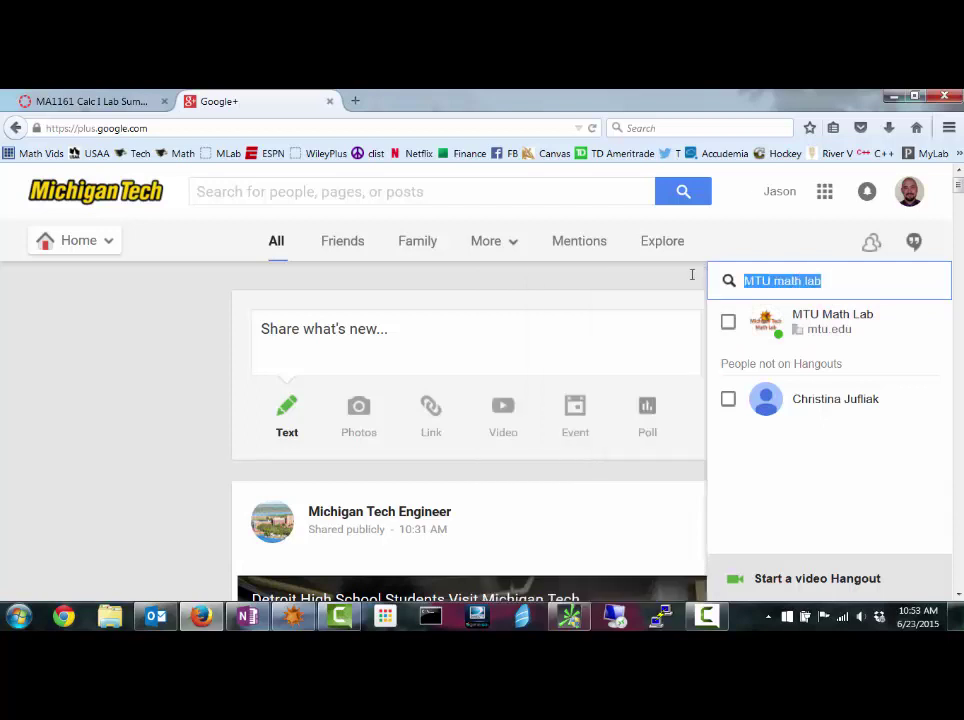
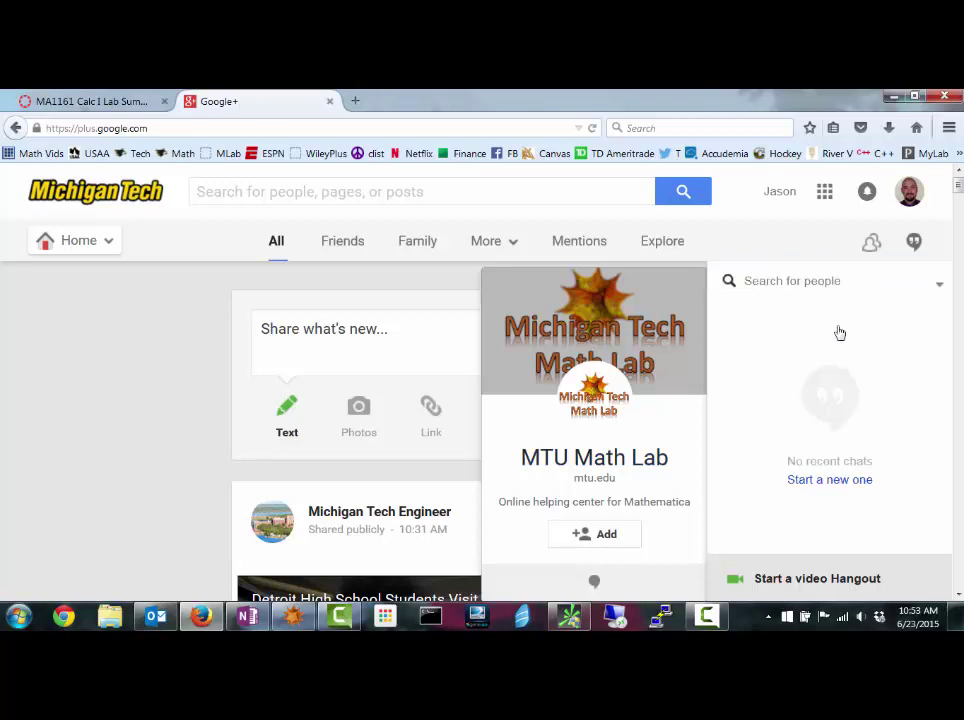
Send MTU Math Lab the message 'hi i am having trouble' and start a video call.
{"action": "left_click", "coordinate": [838, 333]}
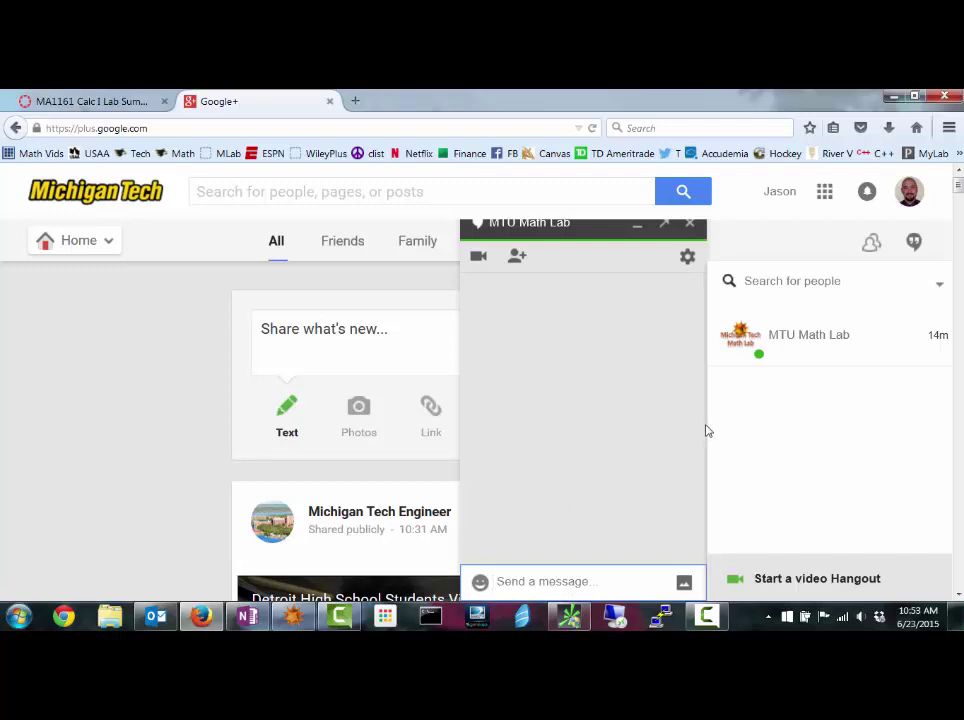
{"action": "mouse_move", "coordinate": [798, 344]}
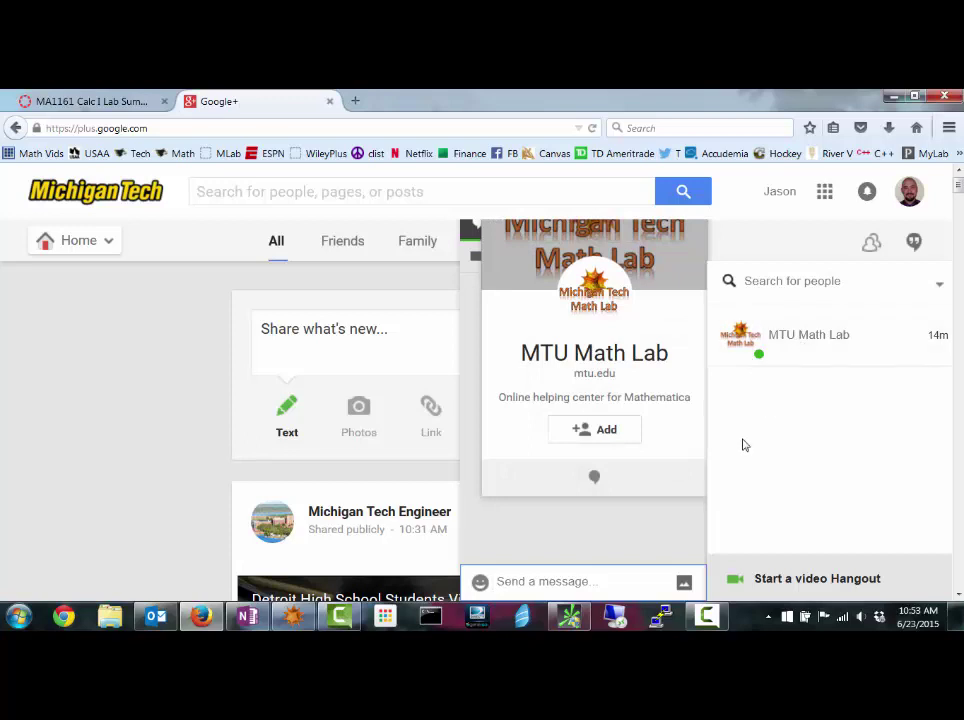
{"action": "left_click", "coordinate": [590, 577]}
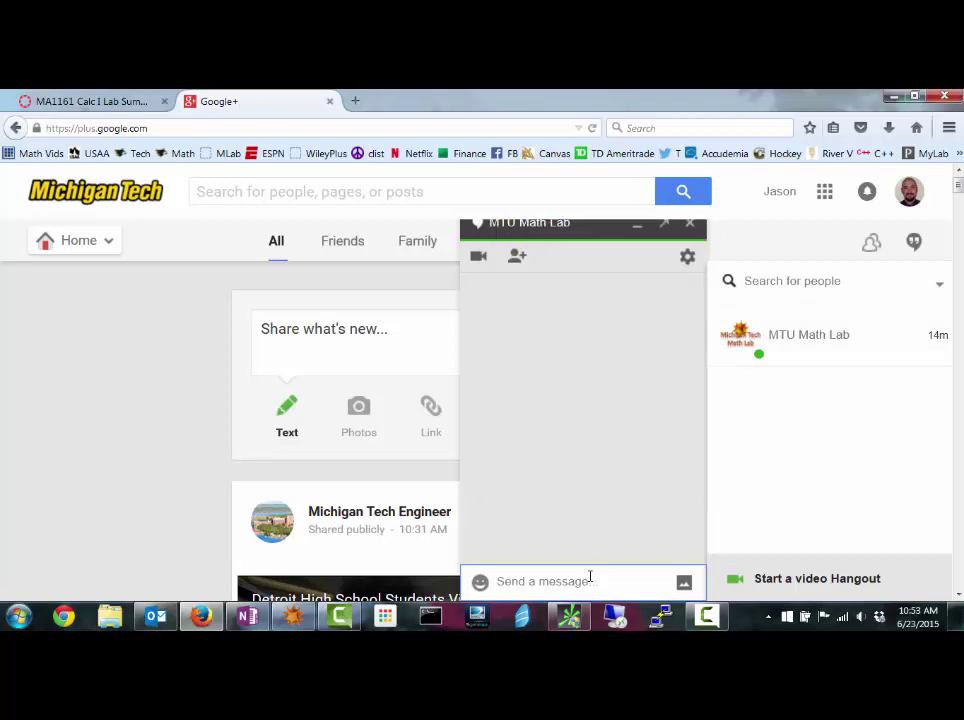
{"action": "type", "text": "hi i am having trouble"}
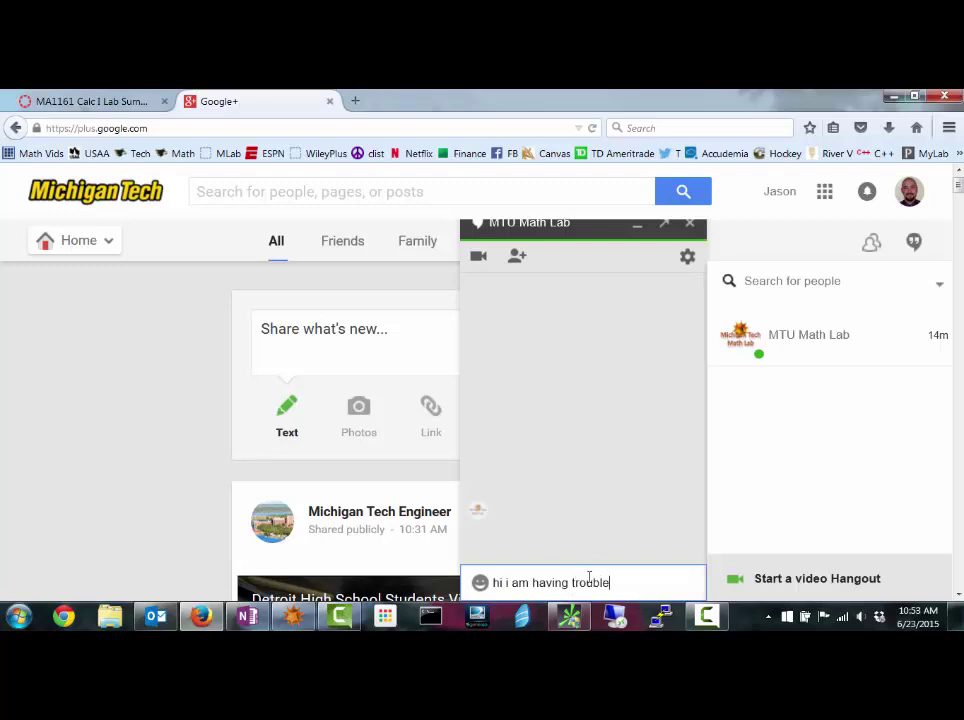
{"action": "key", "text": "Return"}
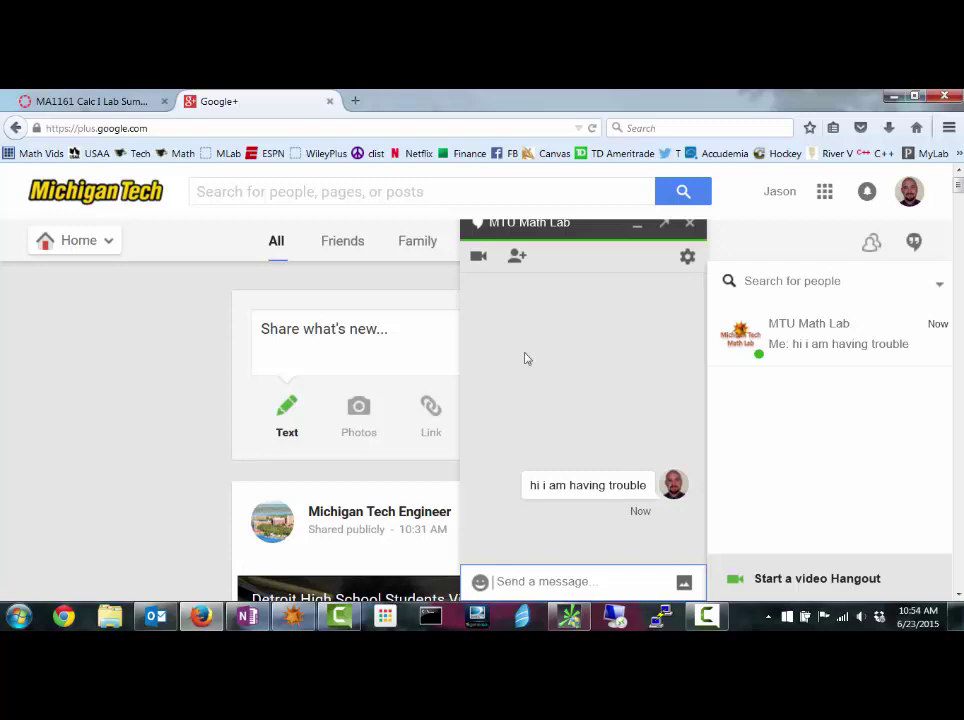
{"action": "left_click", "coordinate": [480, 264]}
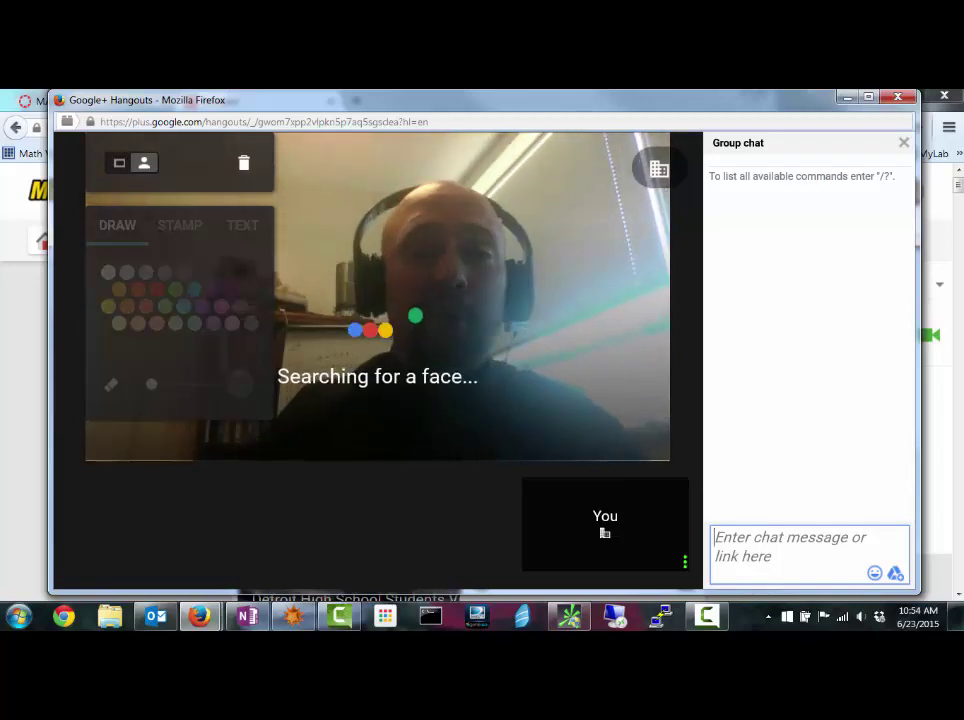
Turn off the webcam and screenshare the Untitled-1 Wolfram Mathematica window showing the sine plot.
{"action": "mouse_move", "coordinate": [267, 264]}
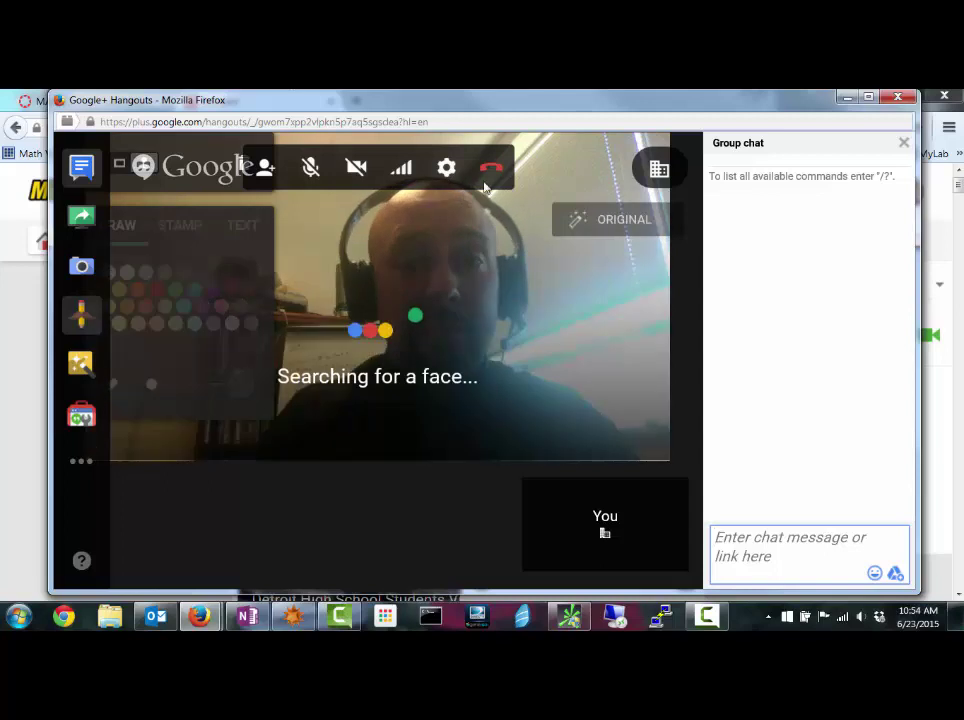
{"action": "left_click", "coordinate": [356, 168]}
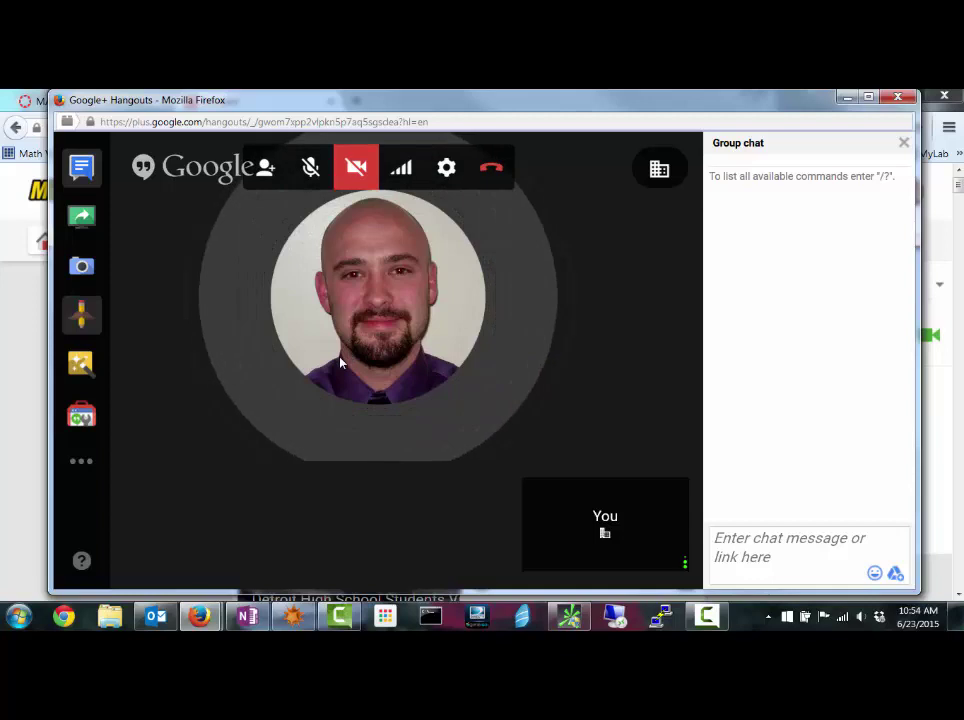
{"action": "left_click", "coordinate": [88, 224]}
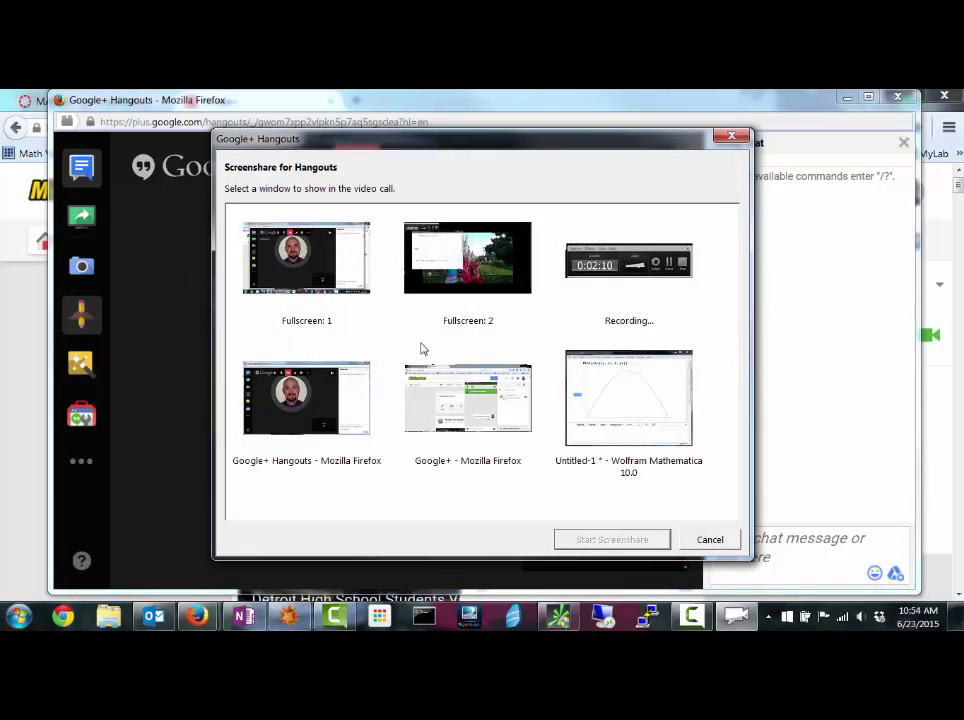
{"action": "left_click", "coordinate": [626, 405]}
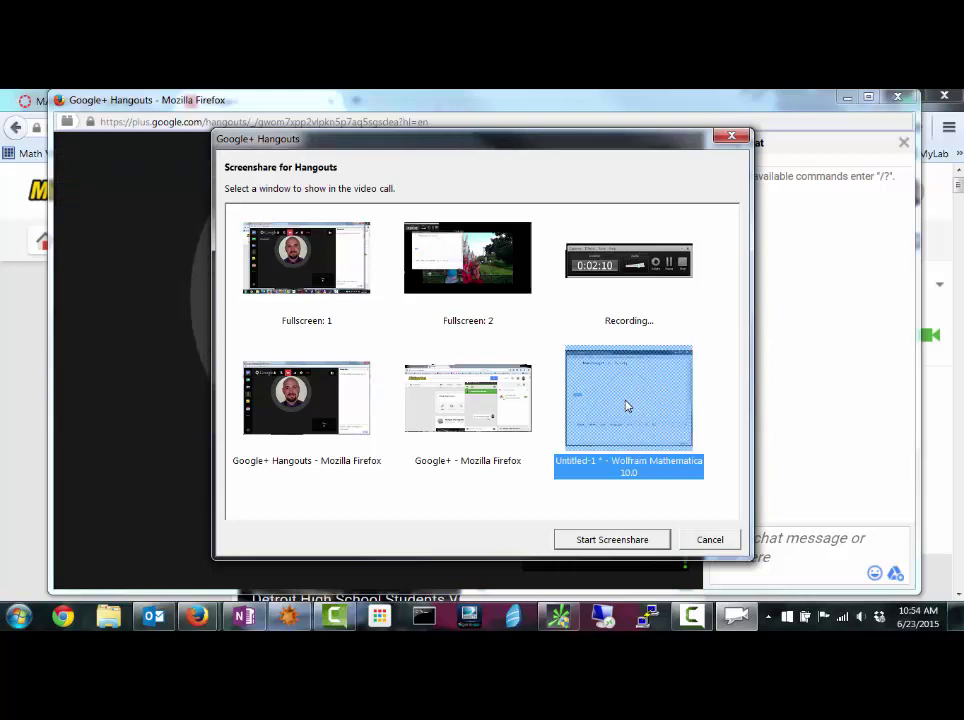
{"action": "left_click", "coordinate": [625, 538]}
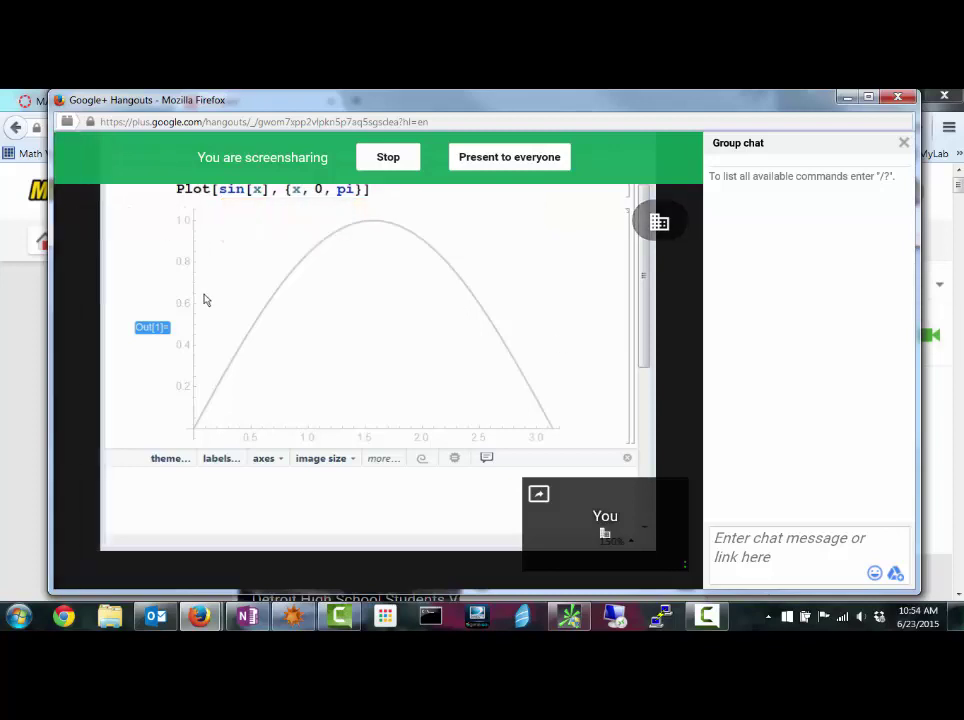
Correct the command to Plot[Sin[x], {x, 0, Pi}], re-run it, and follow Canvas's Download Mathematica link.
{"action": "left_click", "coordinate": [226, 190]}
{"action": "key", "text": "BackSpace"}
{"action": "type", "text": "S"}
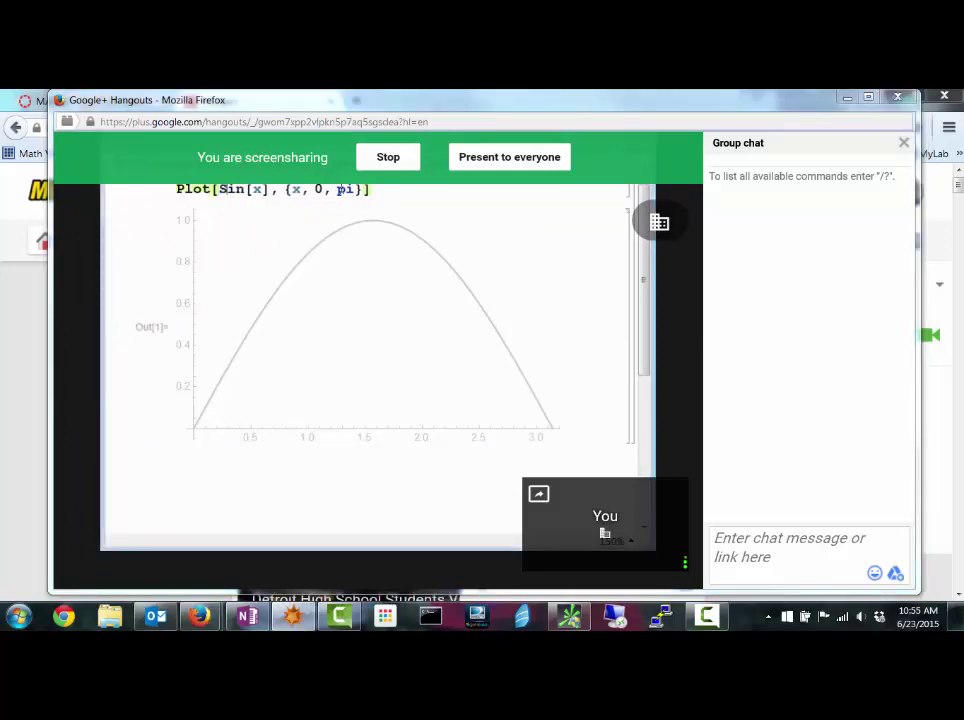
{"action": "left_click", "coordinate": [346, 190]}
{"action": "key", "text": "BackSpace"}
{"action": "type", "text": "P"}
{"action": "key", "text": "shift+Return"}
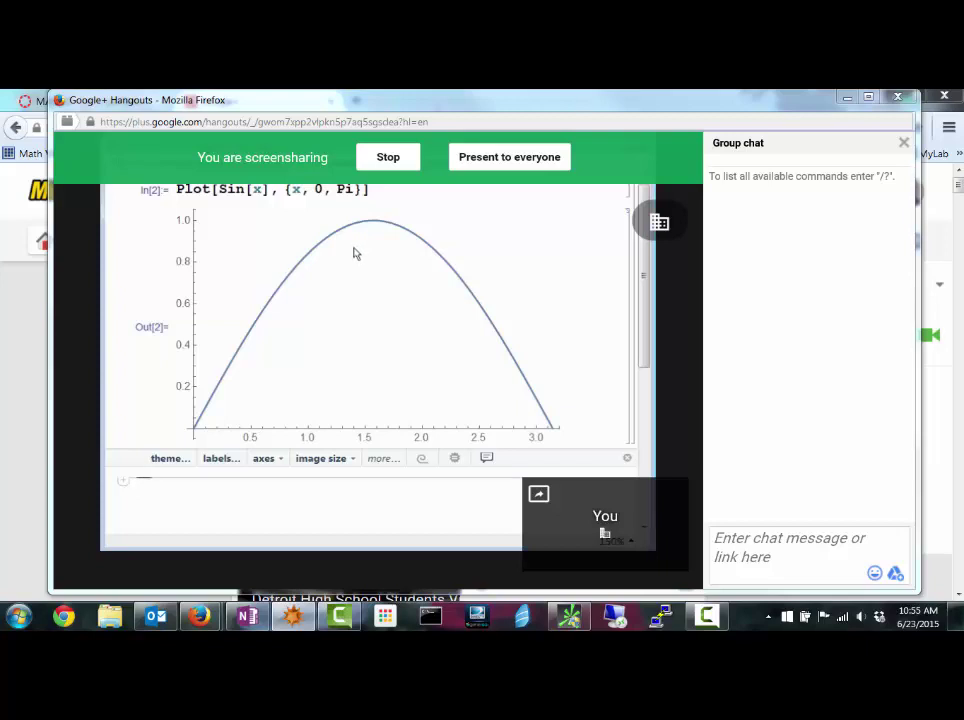
{"action": "mouse_move", "coordinate": [252, 269]}
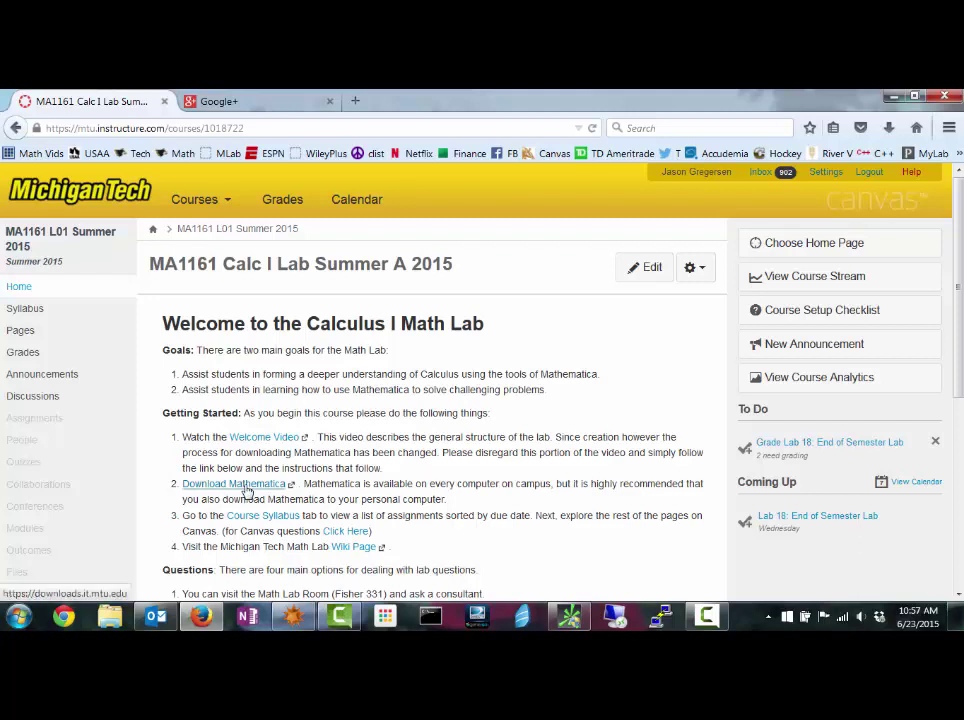
{"action": "left_click", "coordinate": [246, 486]}
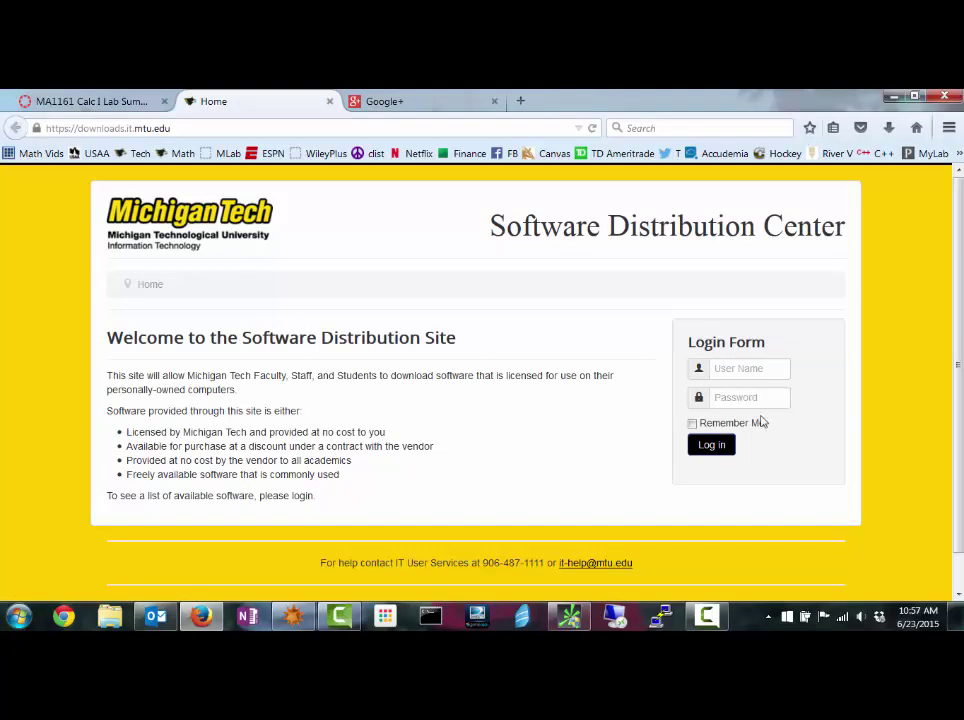
Log in to the Software Distribution Center with the university username and password.
{"action": "left_click", "coordinate": [751, 370]}
{"action": "key", "text": "Tab"}
{"action": "key", "text": "Return"}
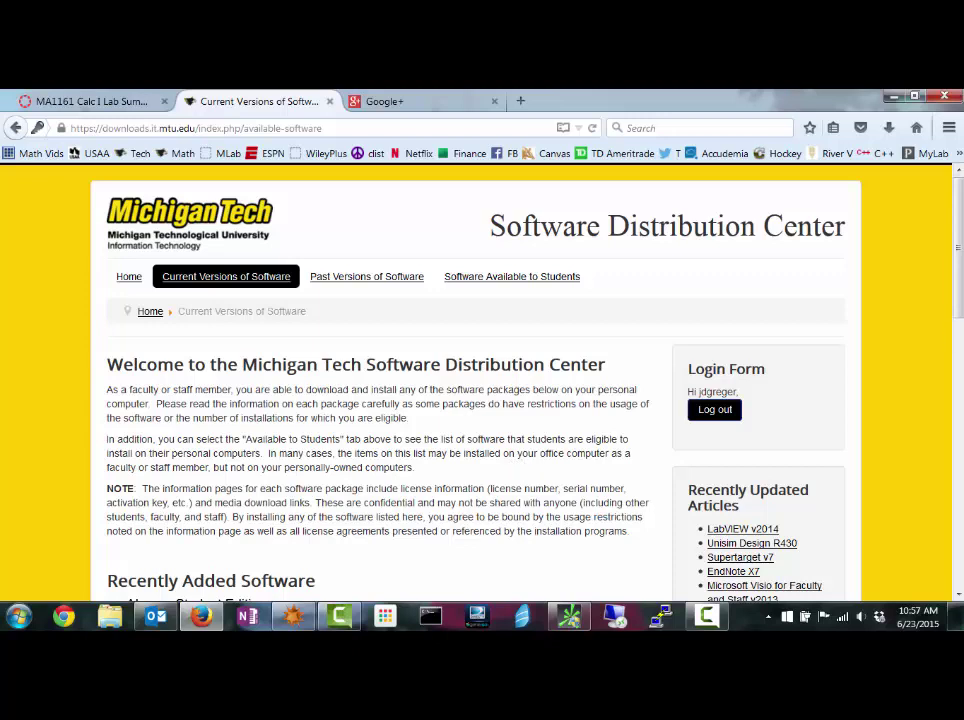
Scroll to Recently Added Software and open Mathematica for Faculty/Staff v10.0.
{"action": "left_click_drag", "start_coordinate": [960, 260], "coordinate": [958, 457]}
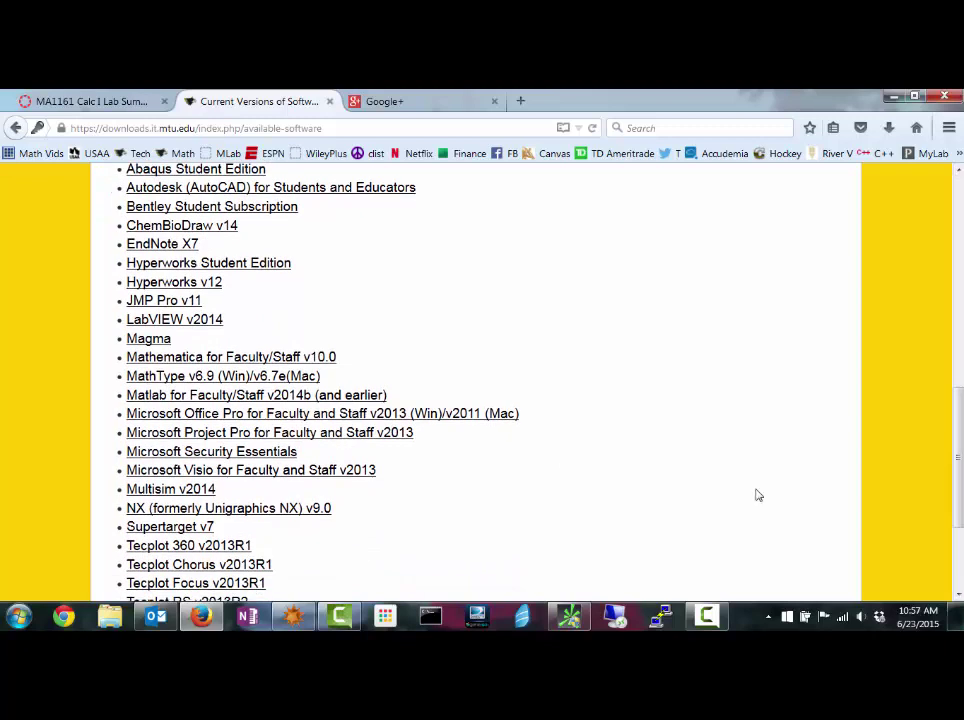
{"action": "left_click", "coordinate": [204, 368]}
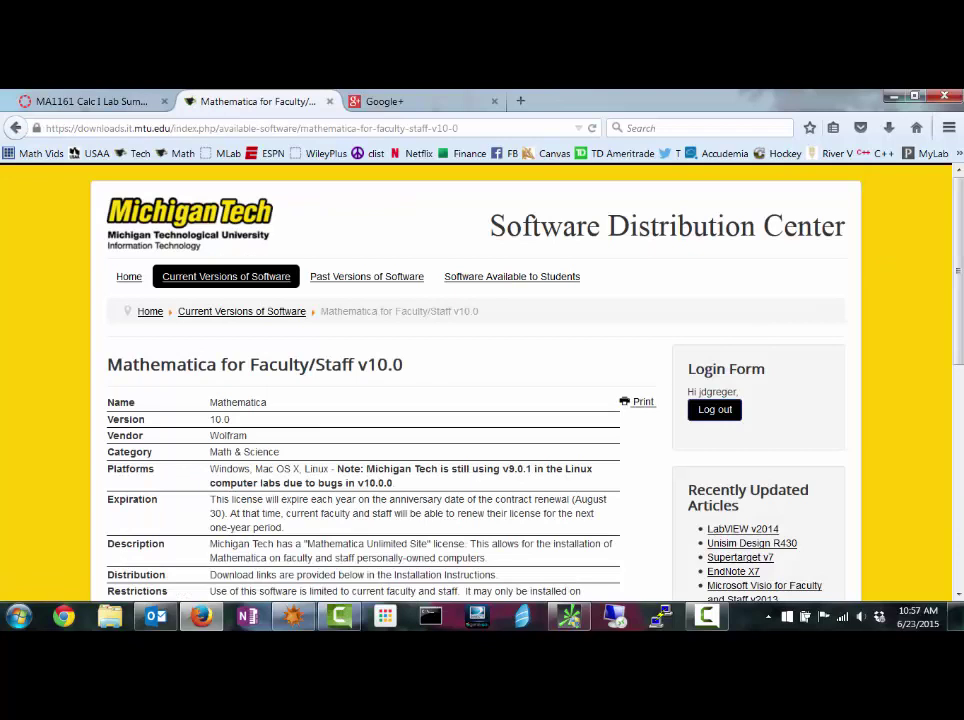
Scroll the Mathematica v10.0 page down to its download links and Installation Instructions.
{"action": "left_click_drag", "start_coordinate": [958, 274], "coordinate": [958, 428]}
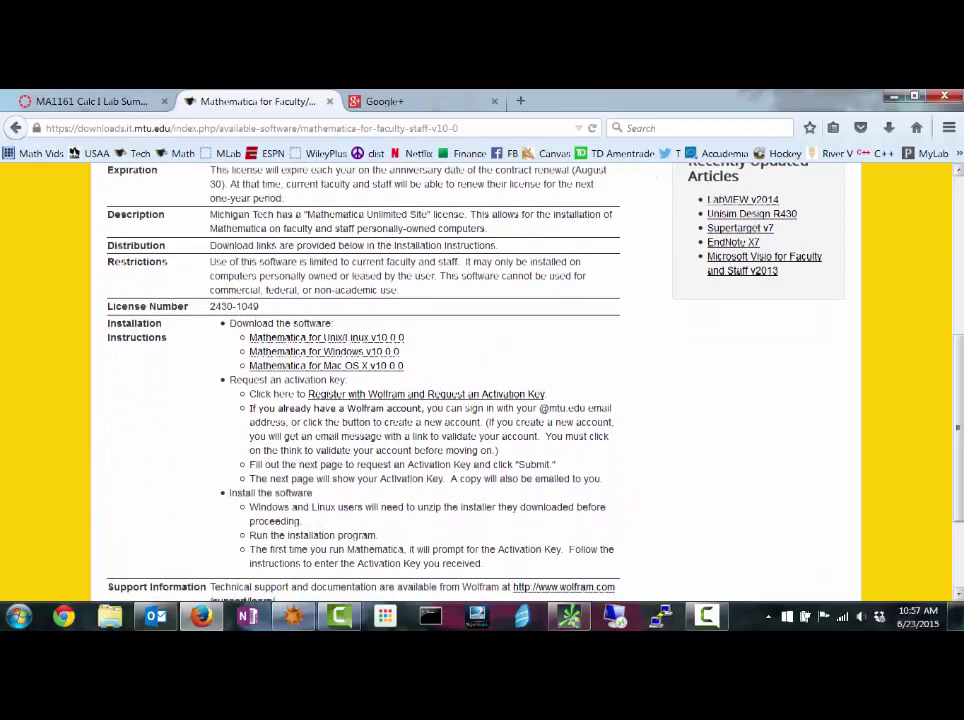